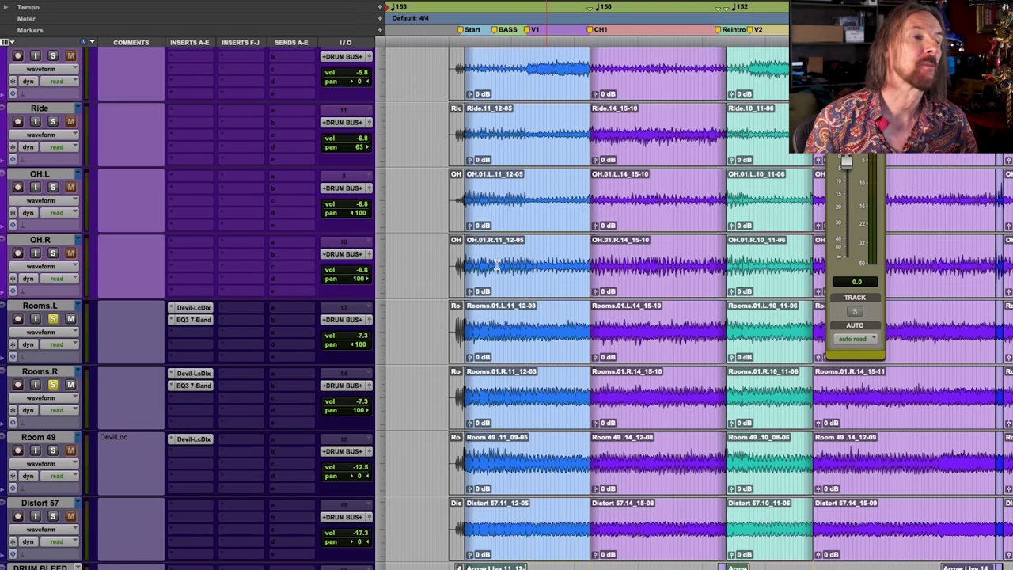
Step: Check the Rooms.L Devil-Loc, bypass the Rooms.R Devil-Loc insert, and play the drums without it
left_click(194, 307)
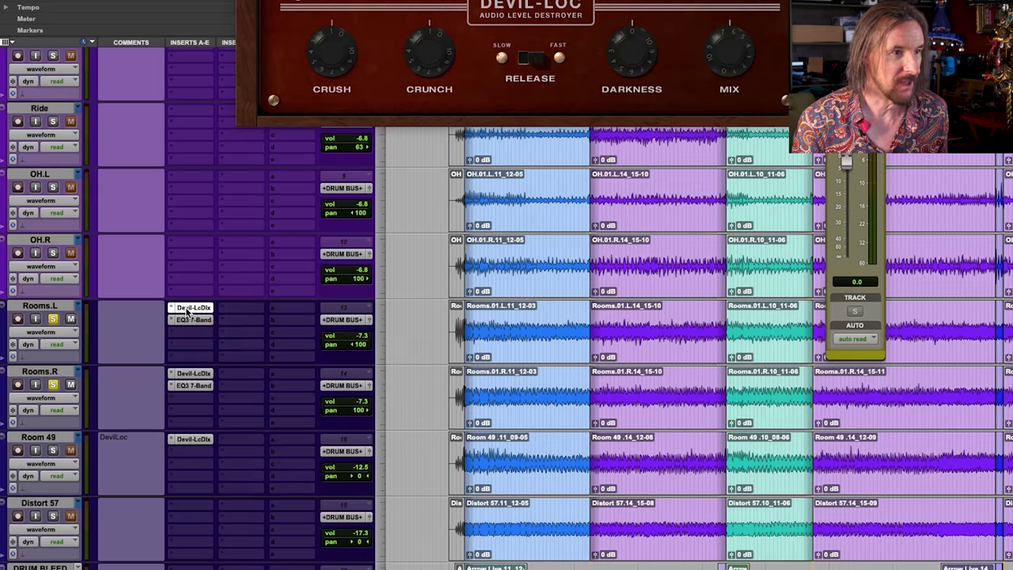
left_click(190, 308)
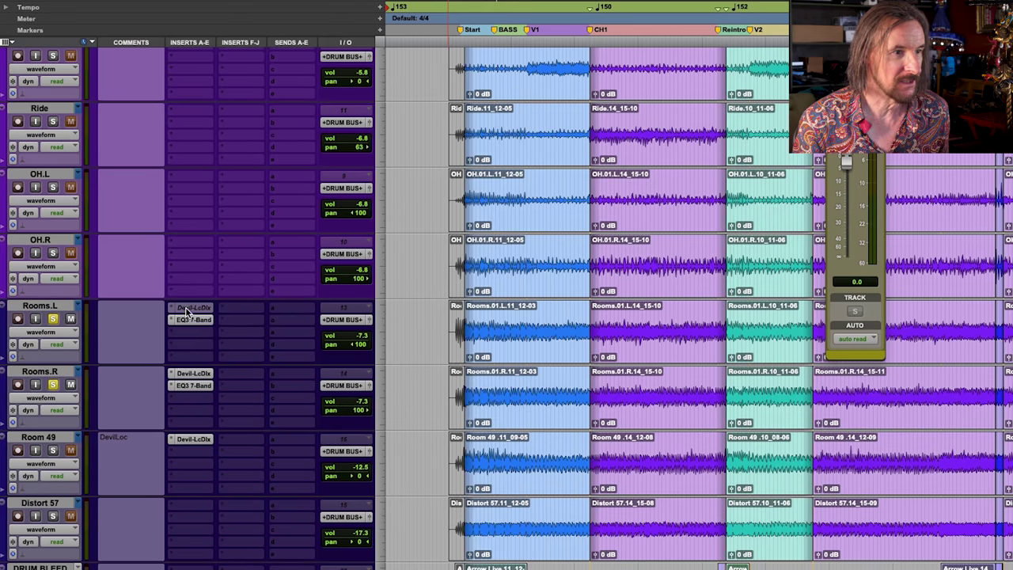
left_click(182, 380, "ctrl+super")
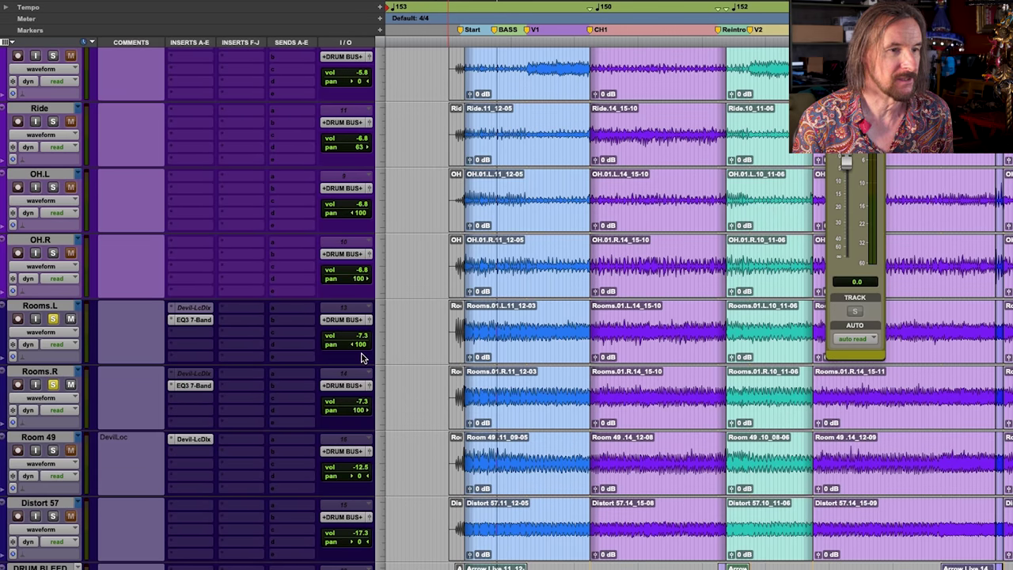
key("space")
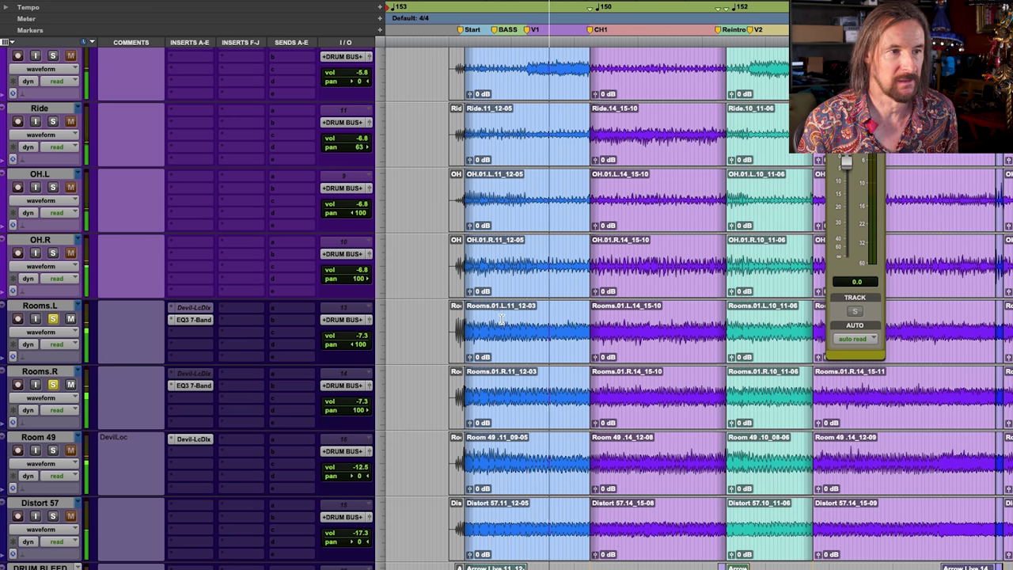
key("space")
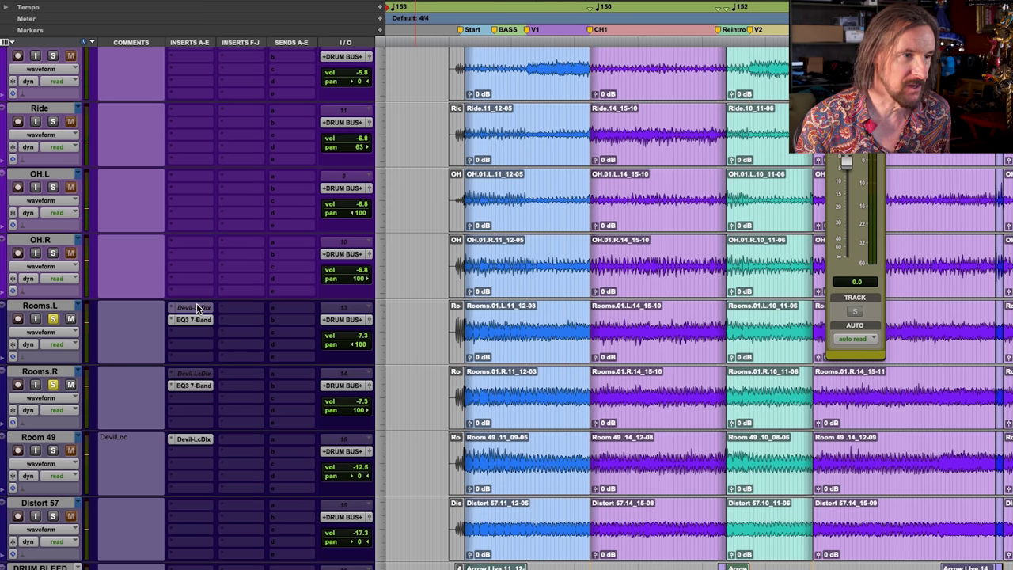
Step: Toggle the Rooms.R Devil-Loc off and back on, then reactivate and open Rooms.L's Devil-Loc
left_click(194, 308)
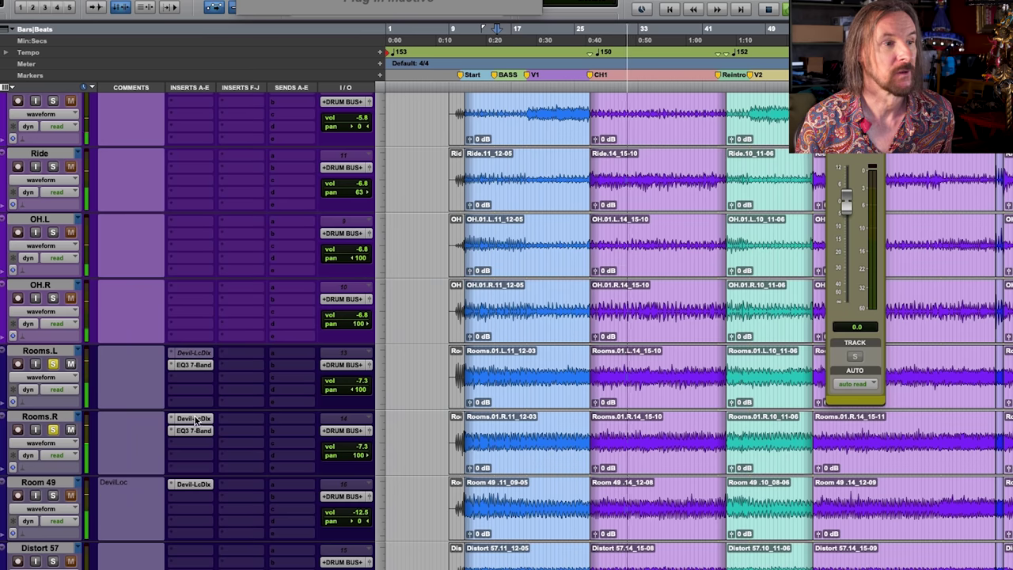
left_click(191, 418, "ctrl+super")
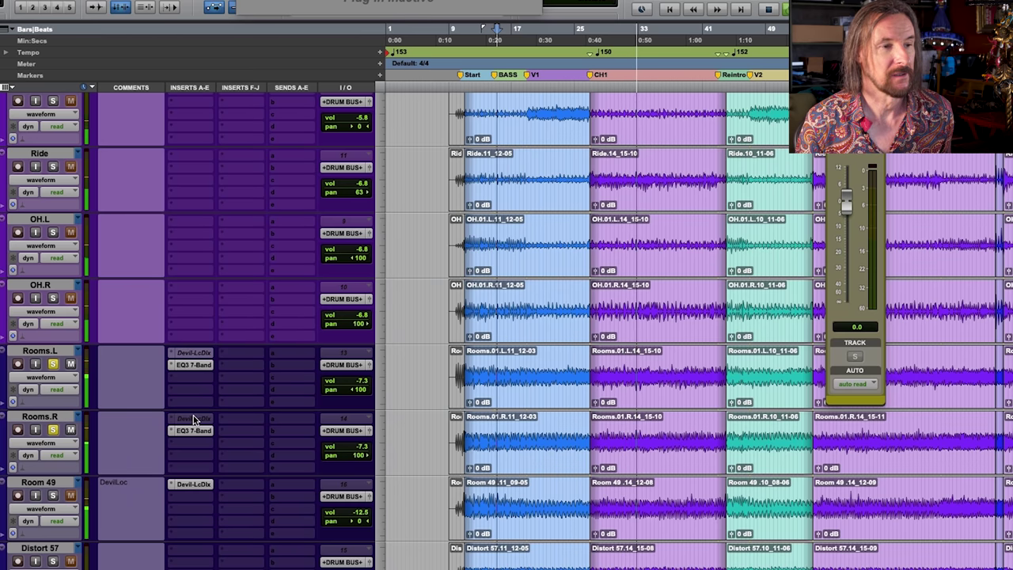
left_click(192, 417, "ctrl+super")
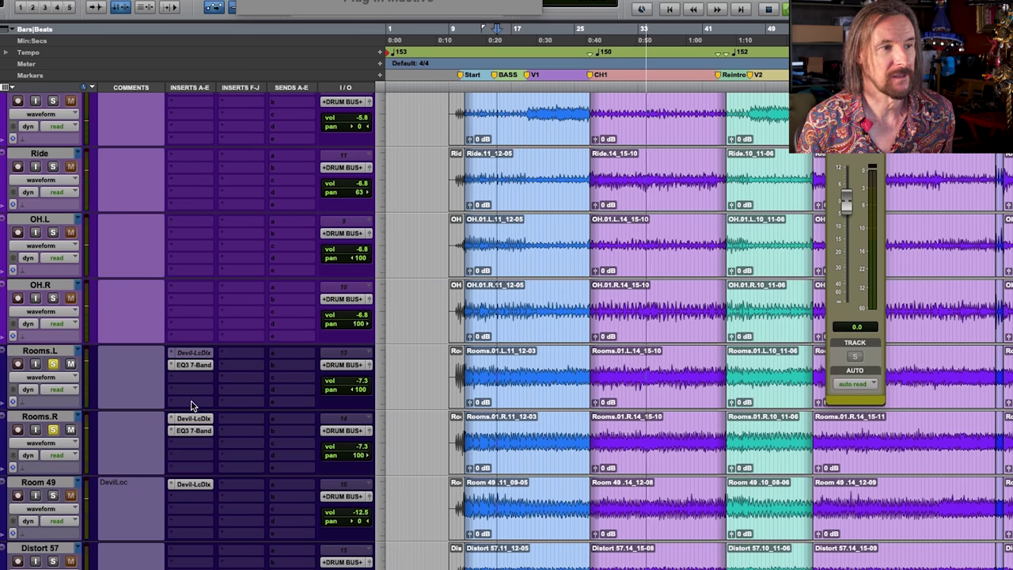
left_click(197, 352)
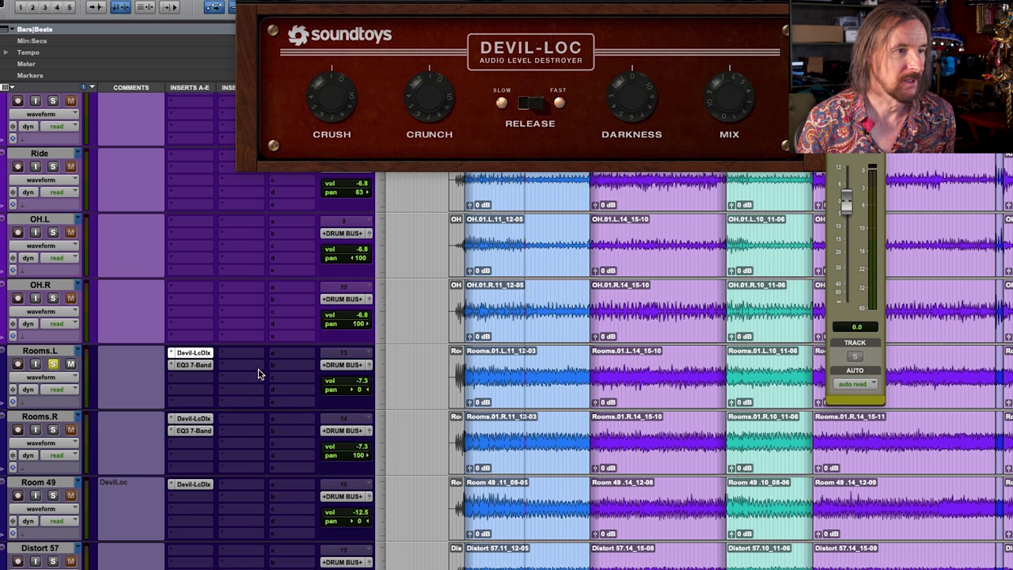
Step: On Rooms.L's Devil-Loc, lower Crunch, raise then ease back Crush, raise Darkness, and adjust Mix
left_click(195, 352)
left_click(195, 353)
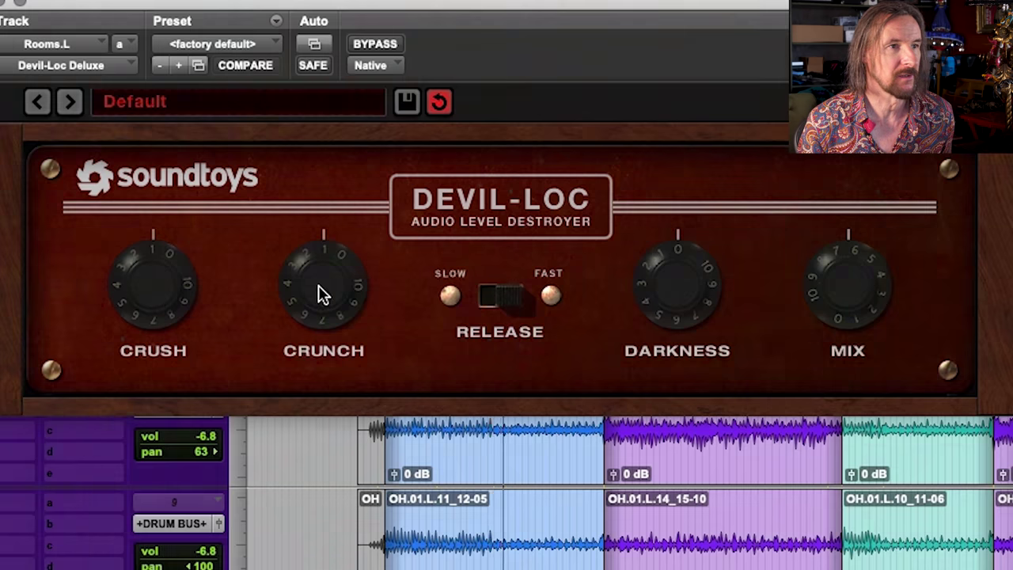
left_click_drag(332, 245, 321, 291)
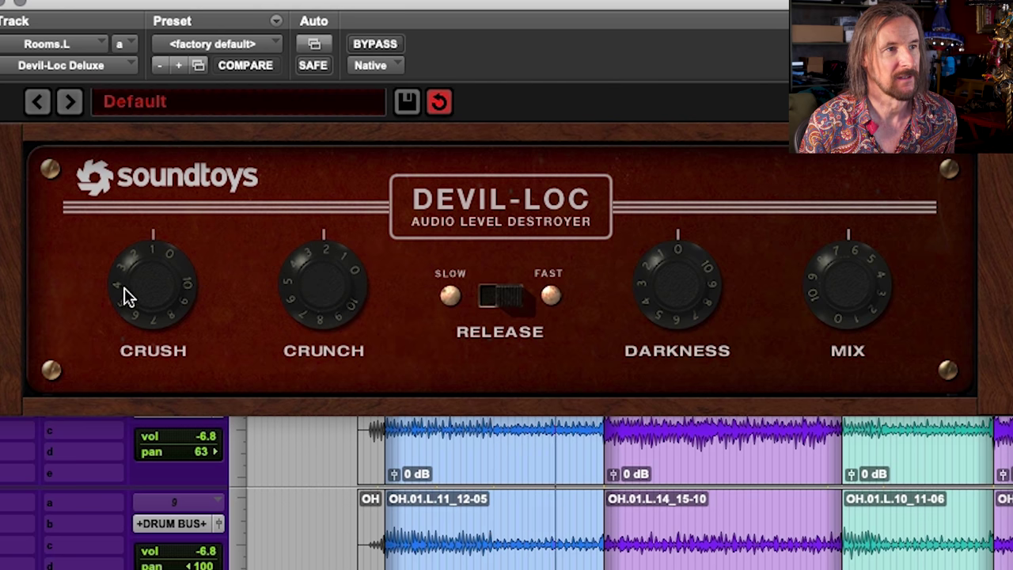
left_click_drag(143, 299, 166, 265)
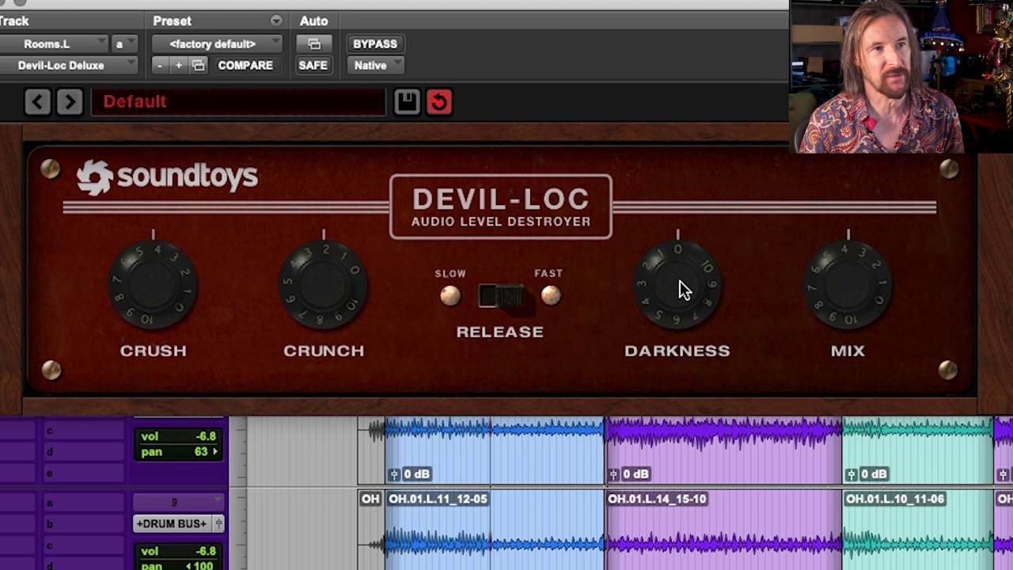
left_click_drag(682, 289, 722, 267)
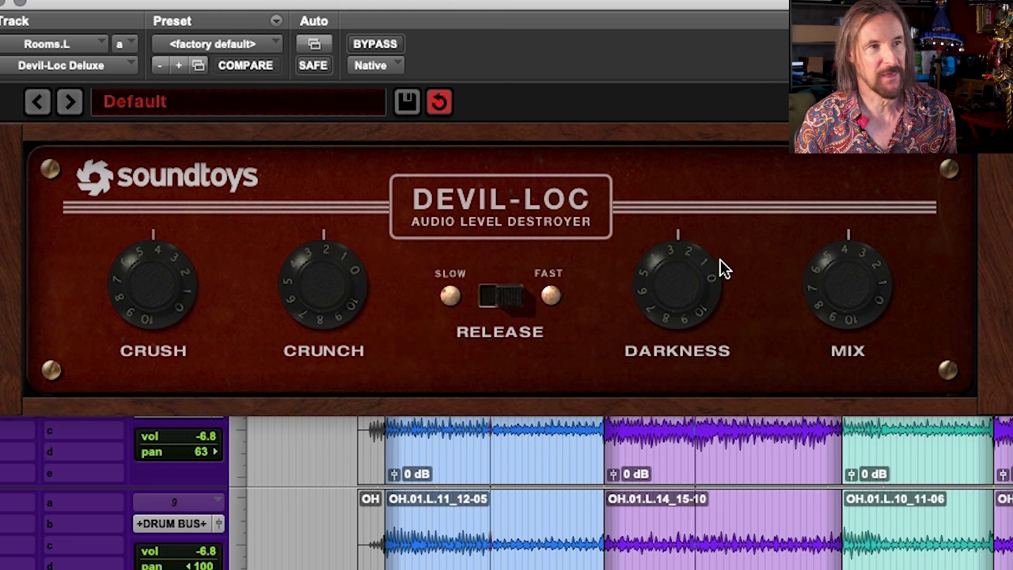
left_click_drag(147, 281, 146, 308)
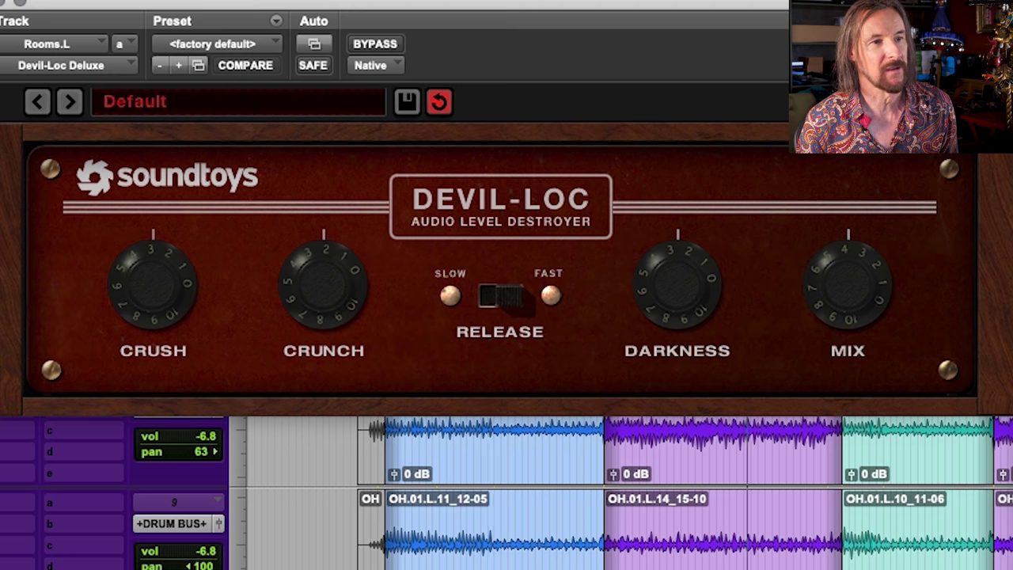
left_click_drag(847, 289, 847, 261)
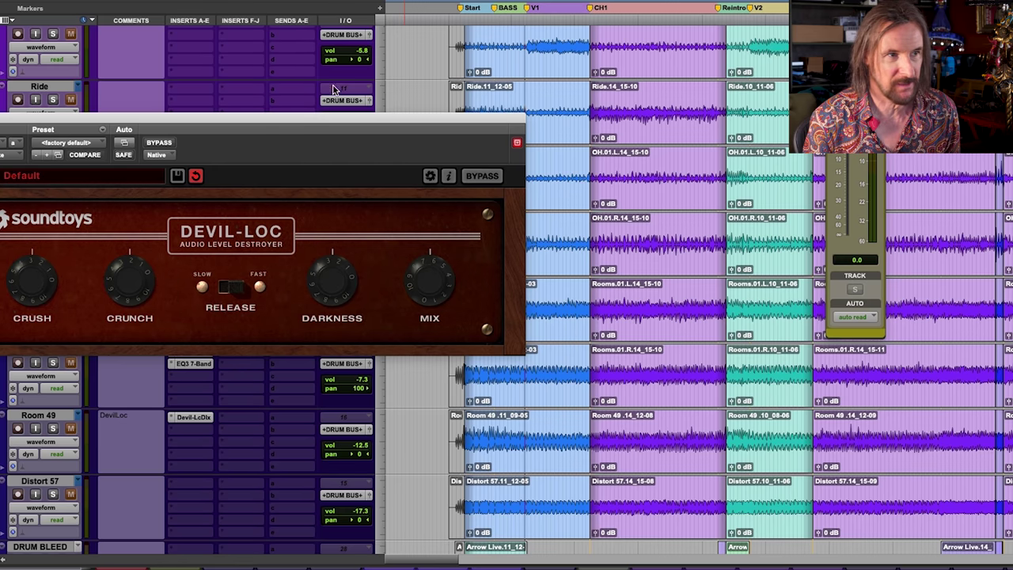
Step: Drag the Devil-Loc plugin window up to the top right corner of the screen
left_click_drag(341, 123, 998, 0)
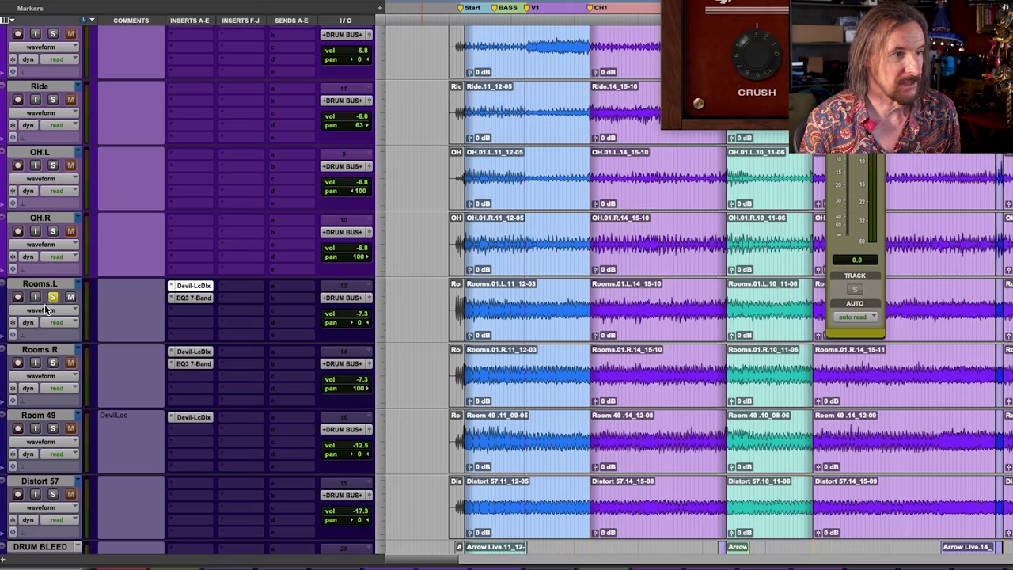
Step: Display the Devil-Loc Deluxe Mix automation lane and play from a chosen timeline point
left_click(46, 309)
mouse_move(67, 375)
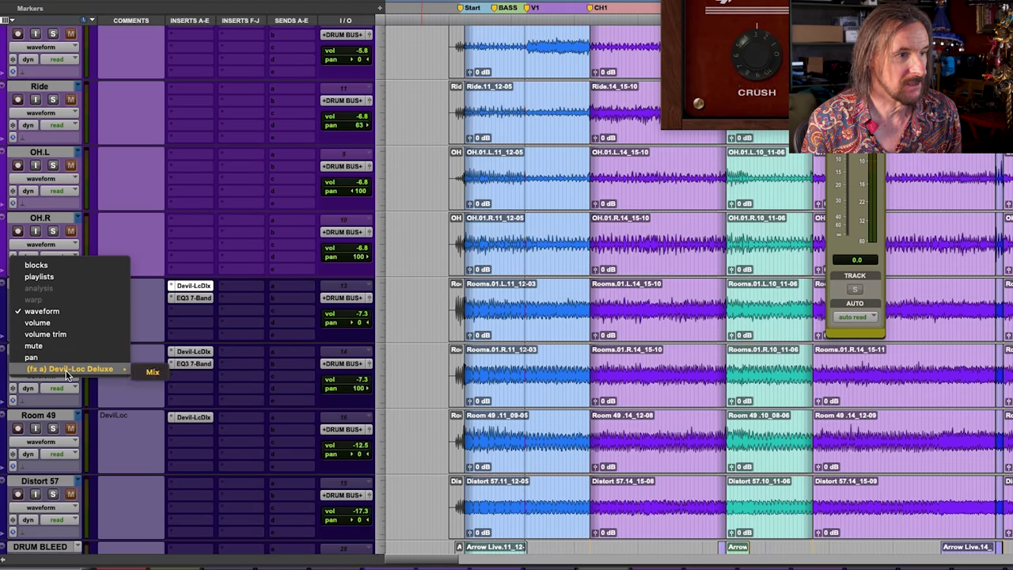
left_click(154, 373)
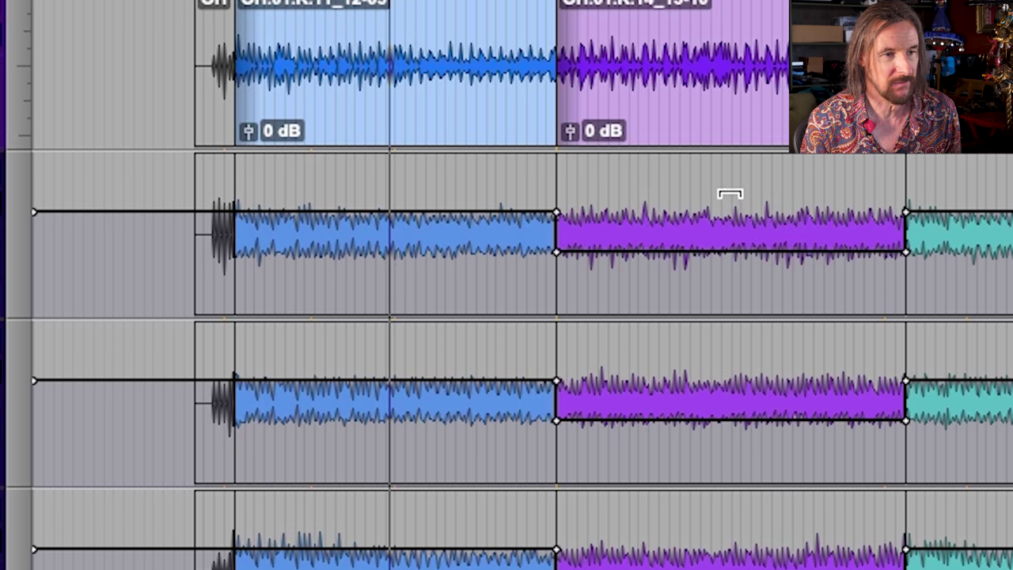
left_click(482, 266)
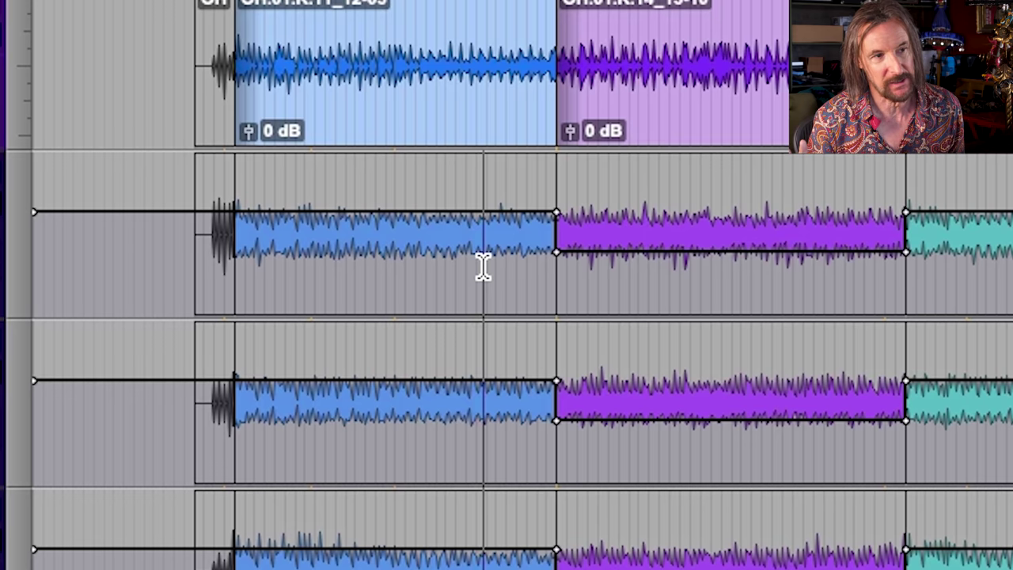
key("space")
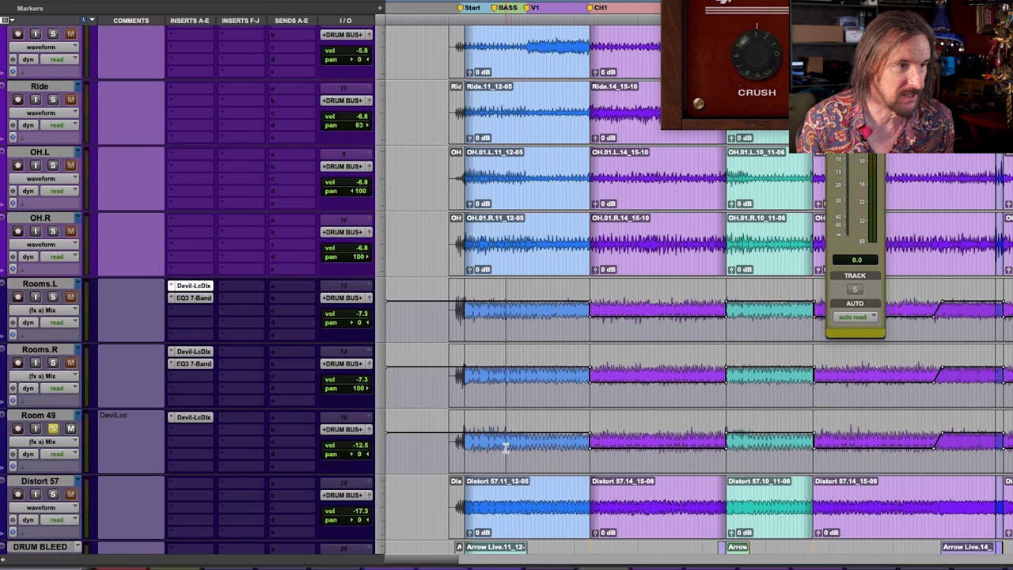
Step: During playback, raise Room 49 to about -3 dB and turn up its Devil-Loc Crunch and Crush
left_click(505, 447)
key("space")
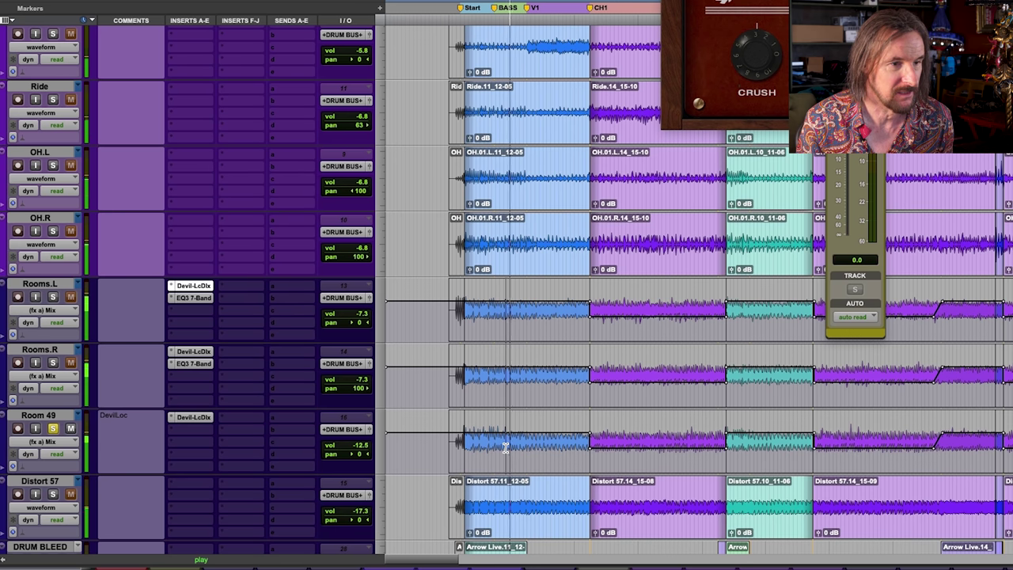
left_click_drag(367, 447, 360, 435)
left_click(196, 417)
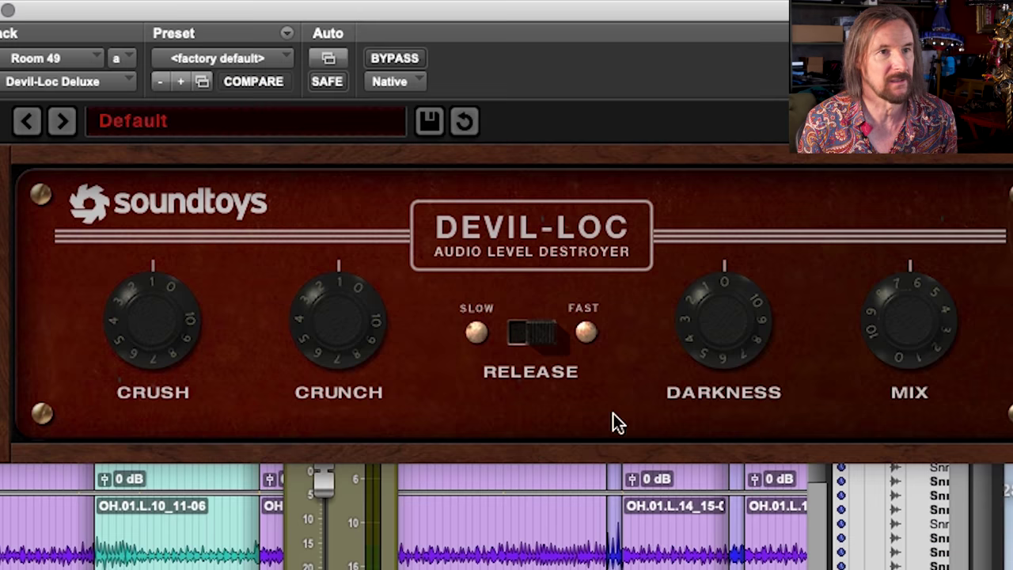
left_click_drag(356, 327, 364, 297)
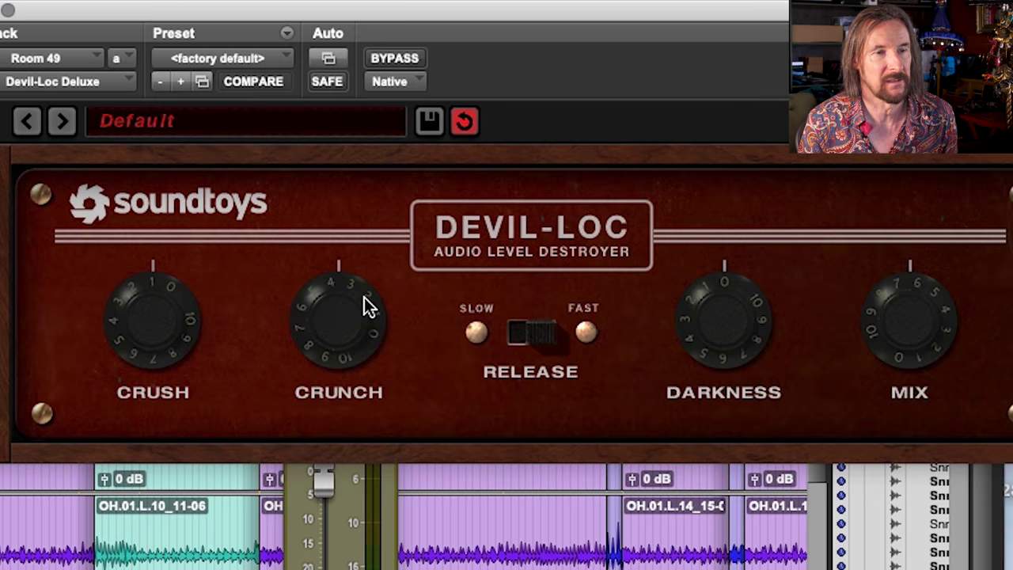
left_click_drag(163, 304, 170, 294)
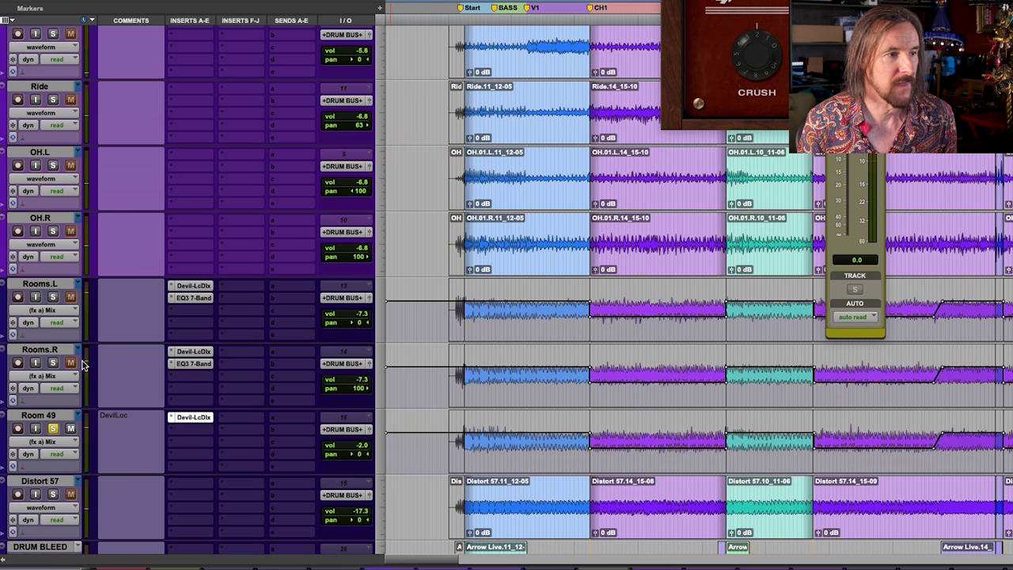
Step: Solo all drum tracks, pan Rooms.L fully left, and pull Room 49 down to -13.9 dB
left_click(51, 363, "alt")
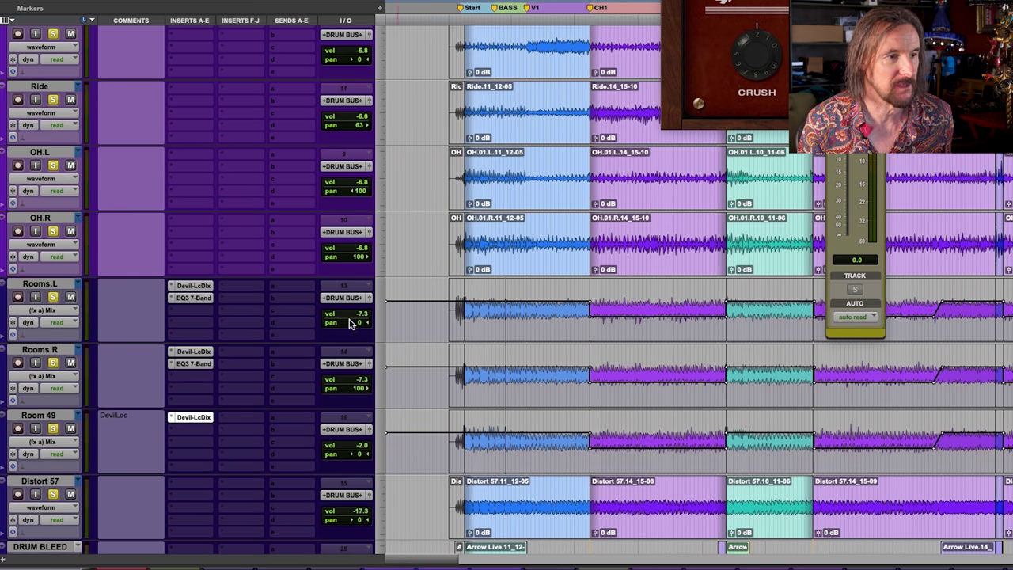
left_click_drag(351, 323, 287, 321)
key("space")
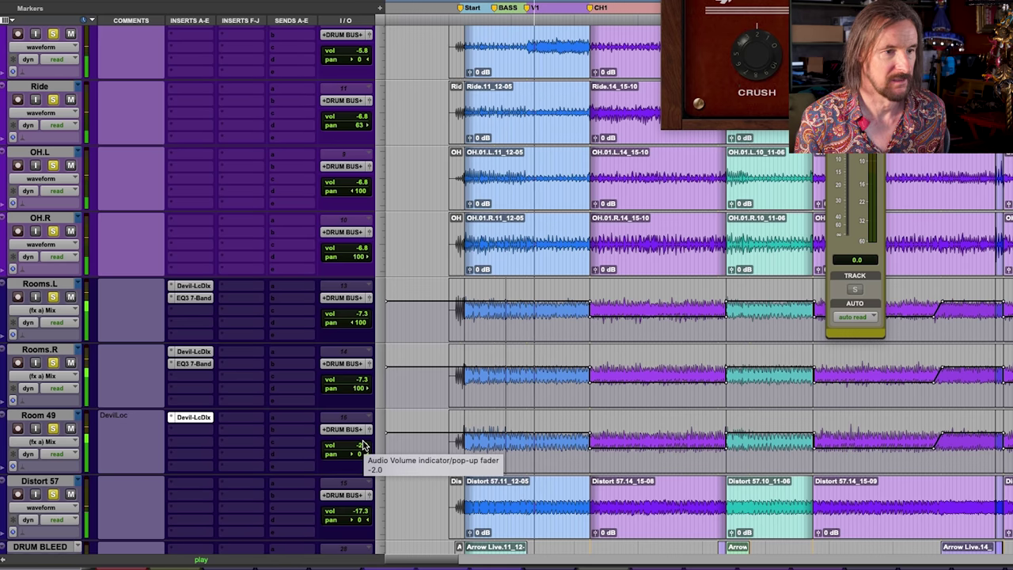
mouse_move(362, 446)
left_mouse_down()
mouse_move(361, 459)
mouse_move(358, 445)
left_mouse_up()
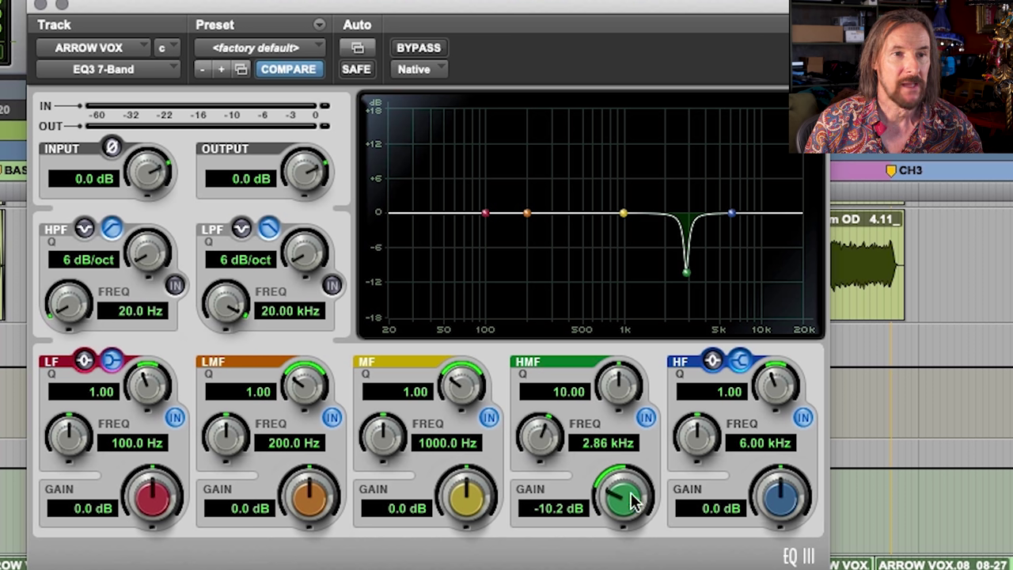
Step: Deepen the ARROW VOX 2.86 kHz HMF cut to -10.9 dB, leaving Q at 10.00
mouse_move(621, 499)
left_mouse_down()
mouse_move(635, 473)
mouse_move(615, 495)
mouse_move(623, 514)
left_mouse_up()
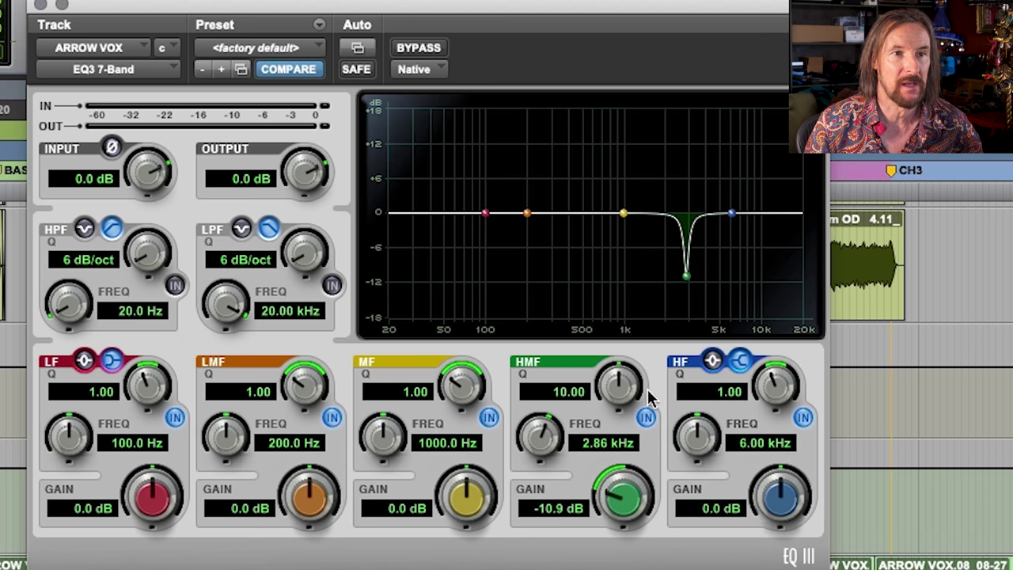
left_click_drag(625, 389, 637, 351)
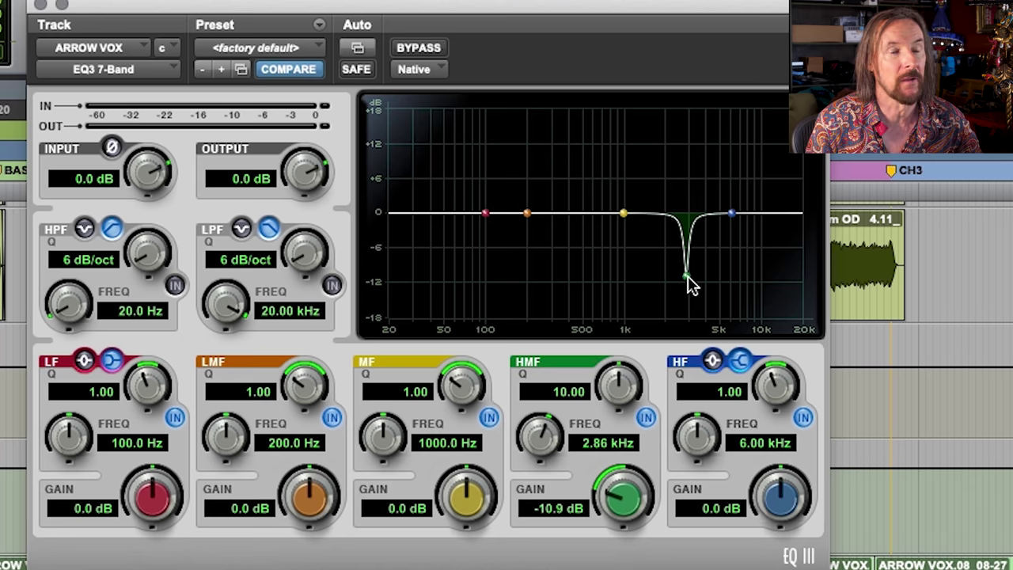
Step: Sweep the ARROW VOX HMF band to 4.34 kHz, A/B it bypassed, and set -6.7 dB cut
left_click_drag(687, 277, 710, 120)
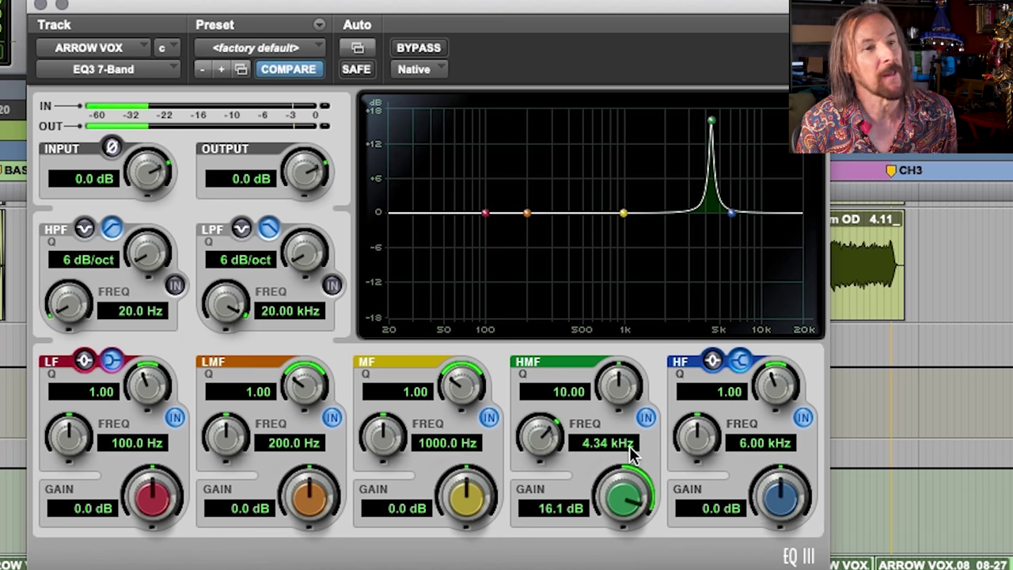
left_click_drag(625, 492, 625, 569)
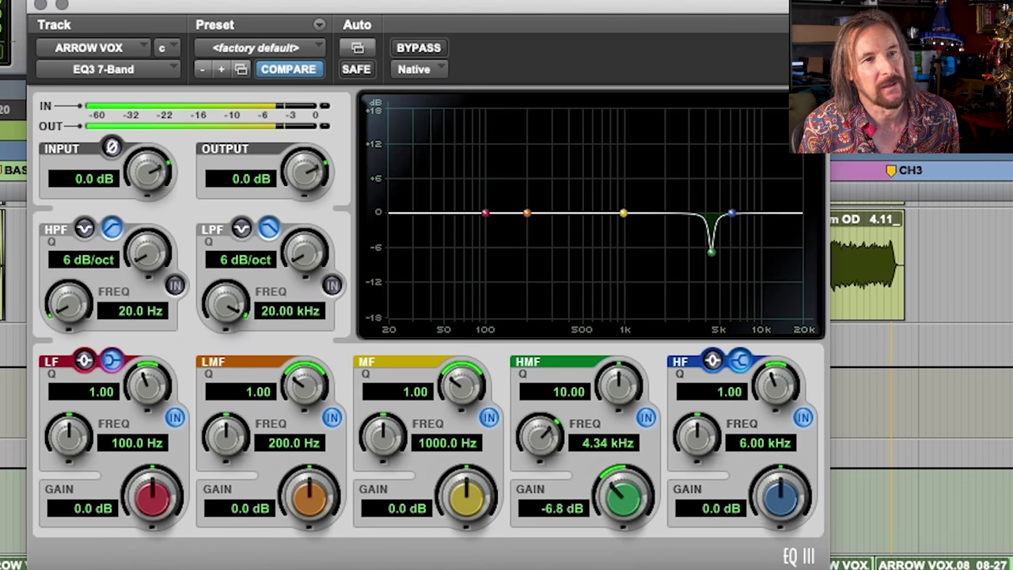
scroll(617, 495, "up", 3)
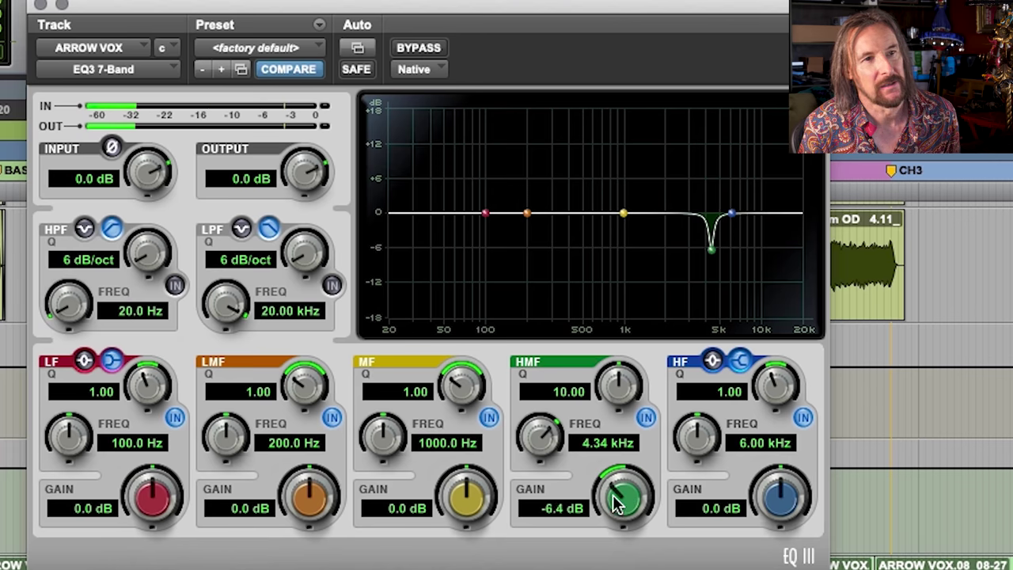
scroll(618, 497, "up", 2)
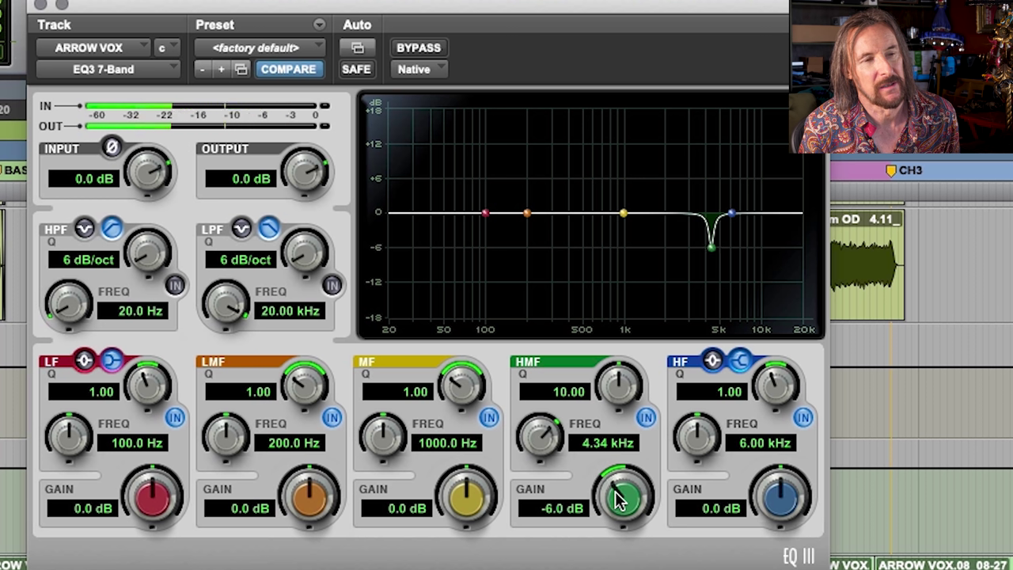
left_click(645, 419)
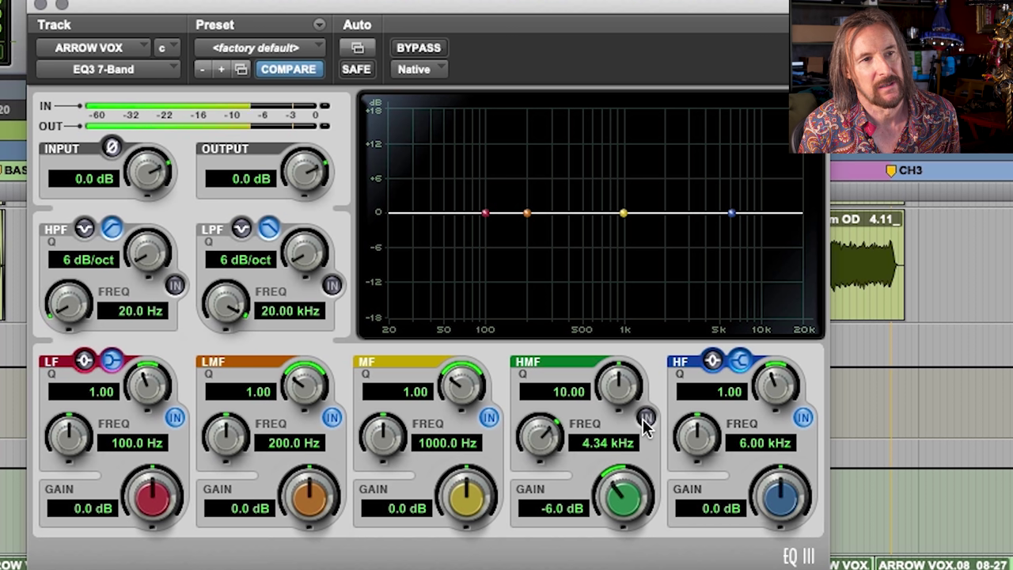
left_click(645, 419)
left_click_drag(624, 491, 610, 503)
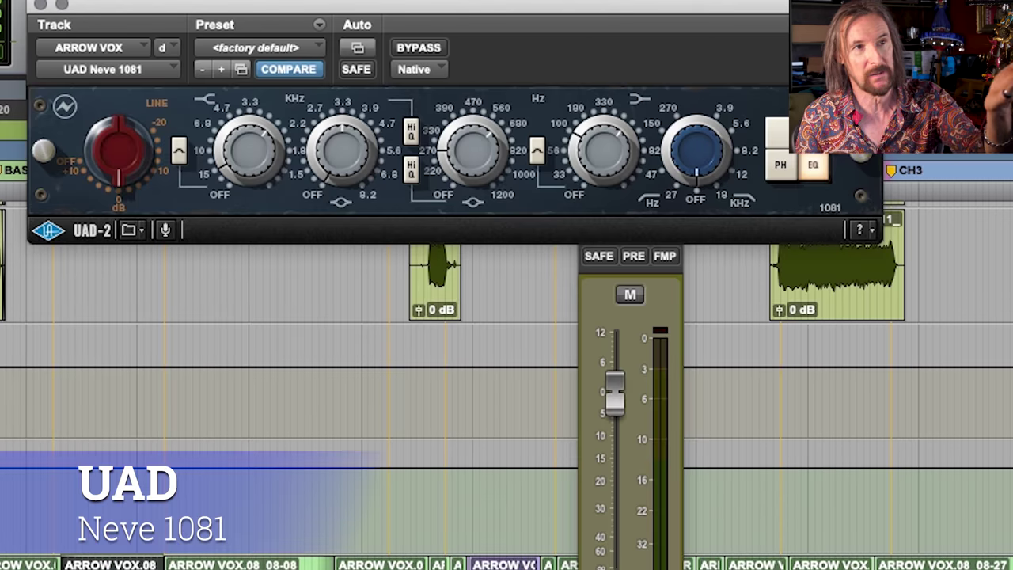
left_click_drag(312, 7, 291, 238)
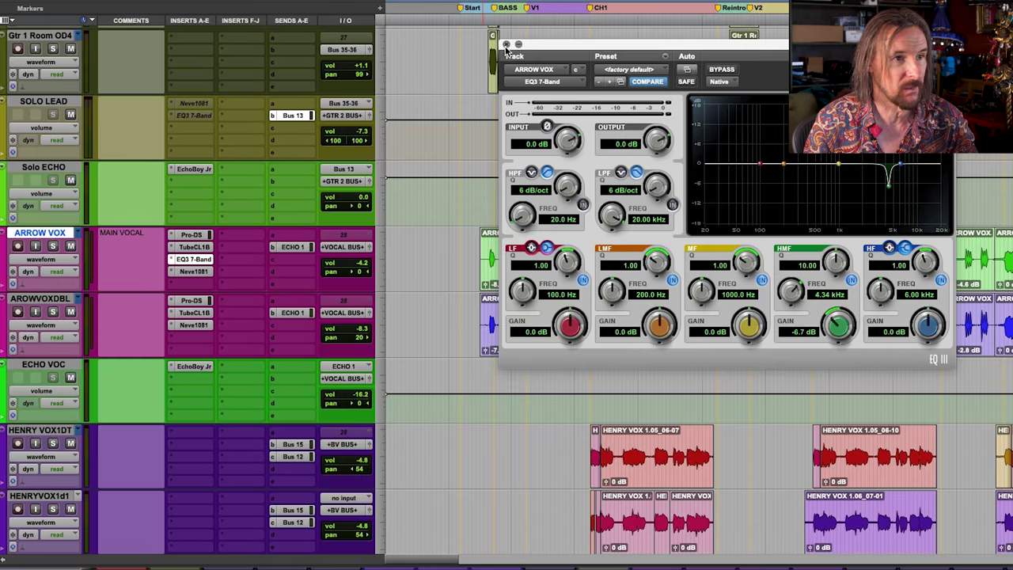
Step: Close the ARROW VOX EQ window and scroll up to the bass tracks
left_click(506, 44)
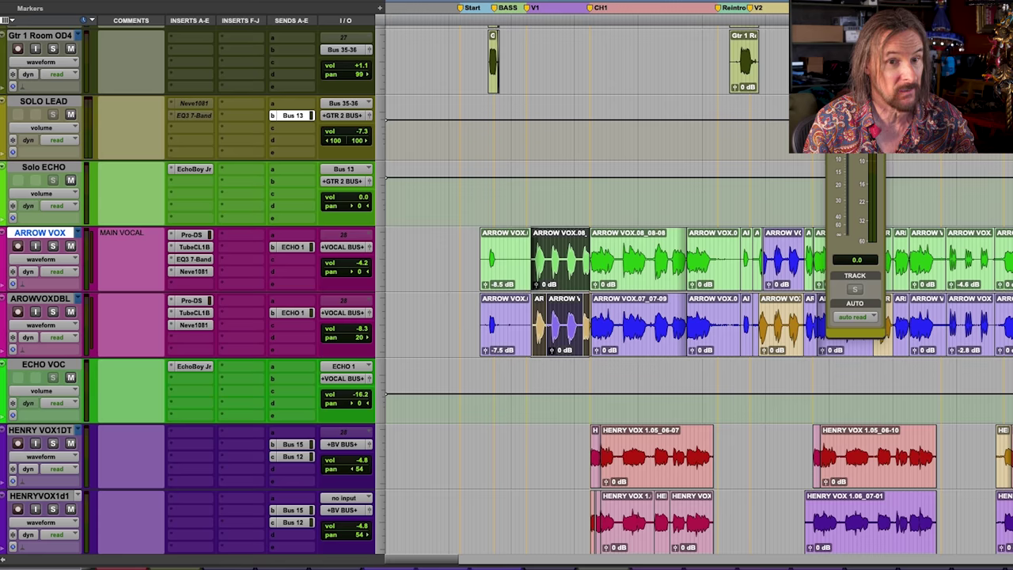
scroll(507, 293, "up", 15)
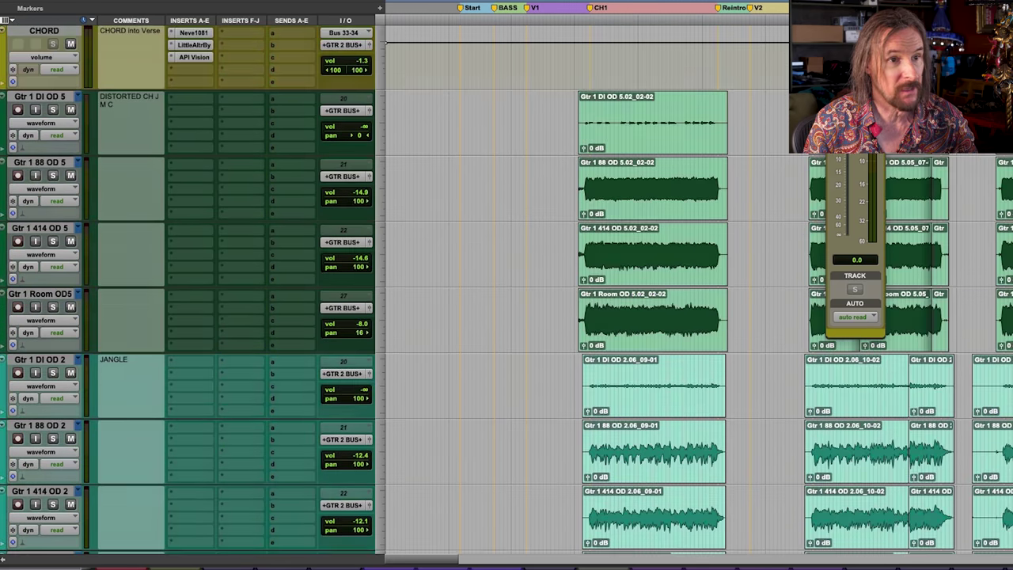
scroll(506, 293, "up", 12)
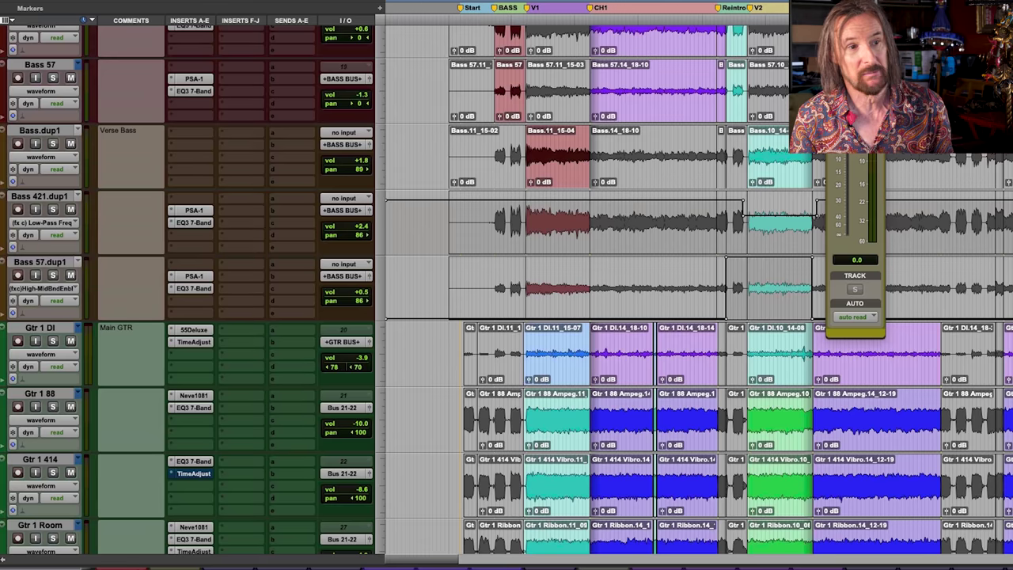
scroll(507, 293, "up", 8)
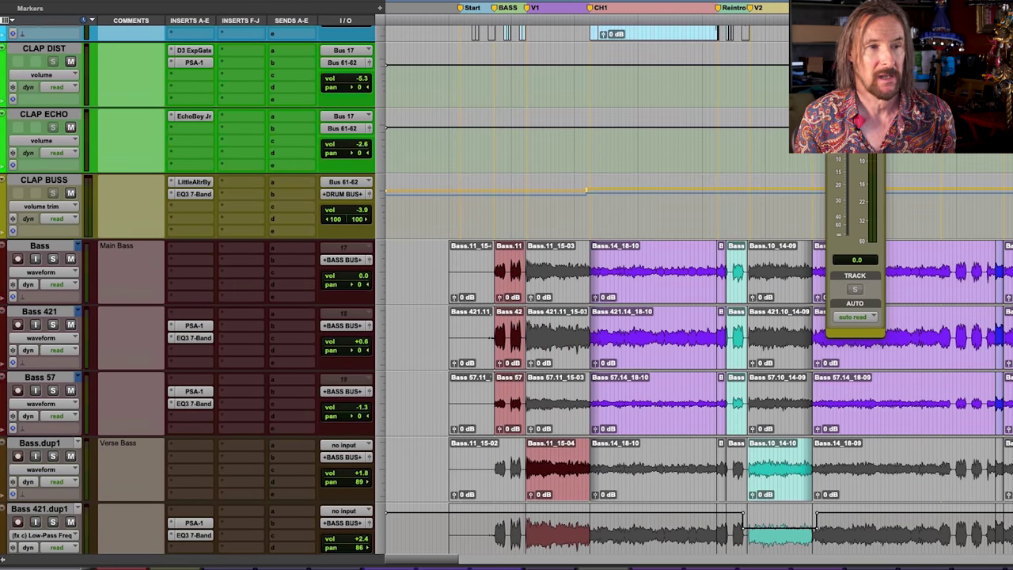
scroll(506, 293, "down", 10)
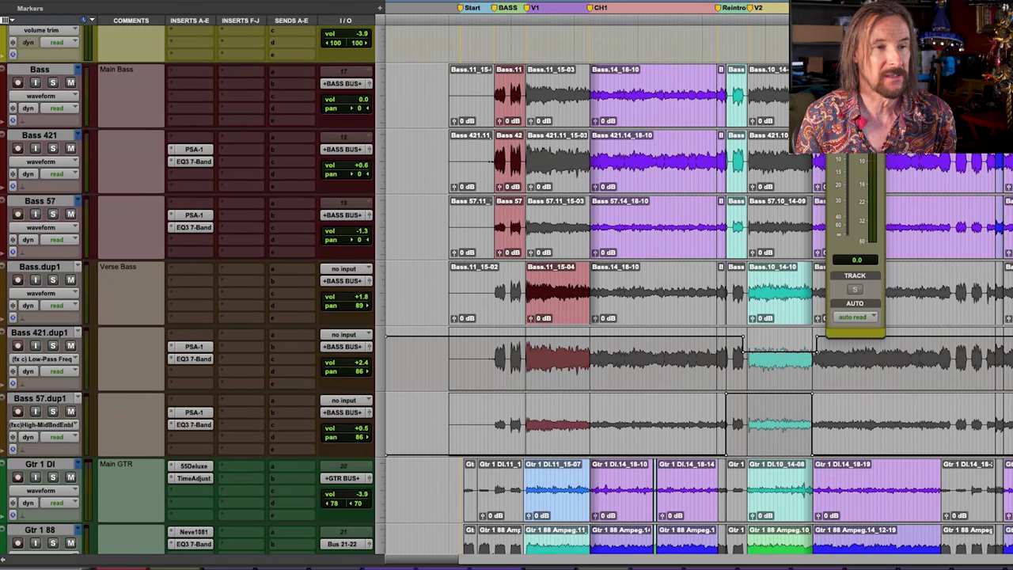
scroll(160, 166, "up", 3)
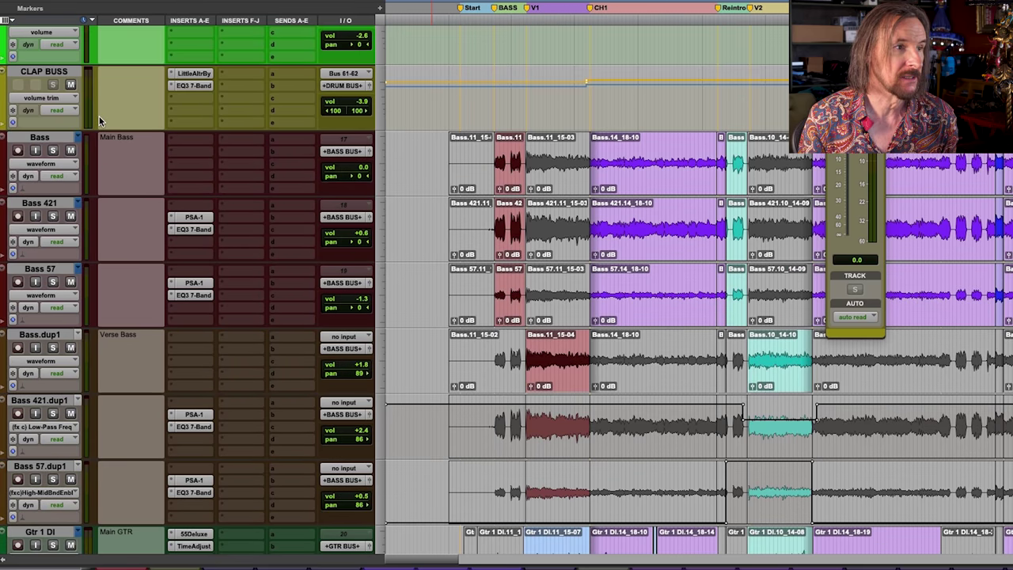
Step: Play the soloed bass, unsolo Bass and Bass 57, and select a short range across the clips
left_click(53, 151)
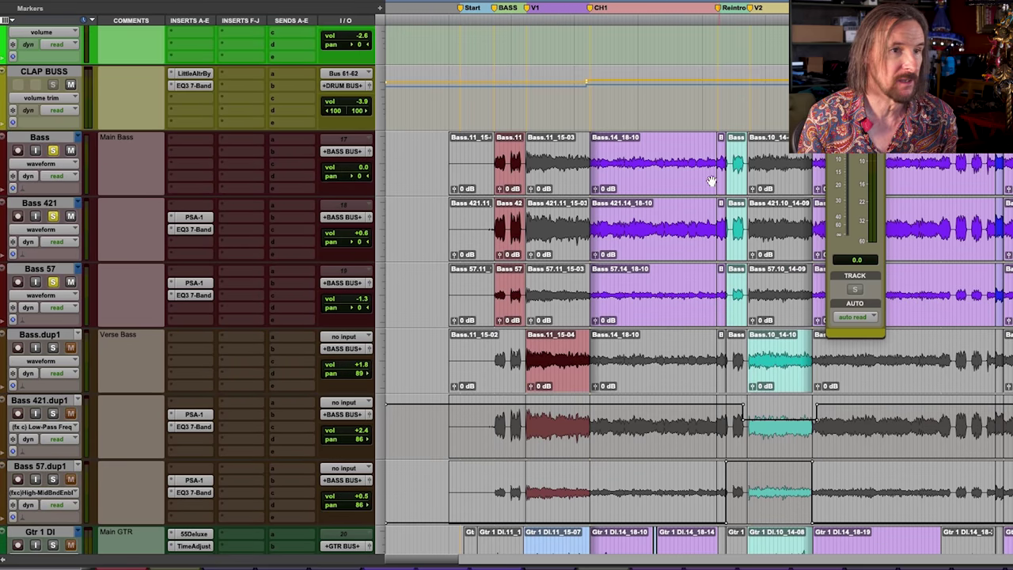
key("space")
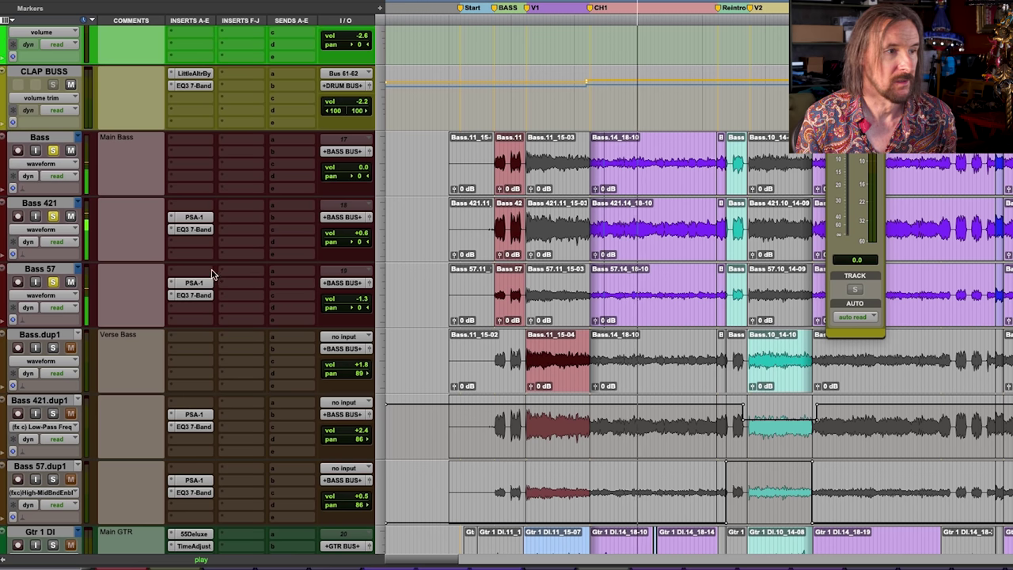
left_click(52, 151)
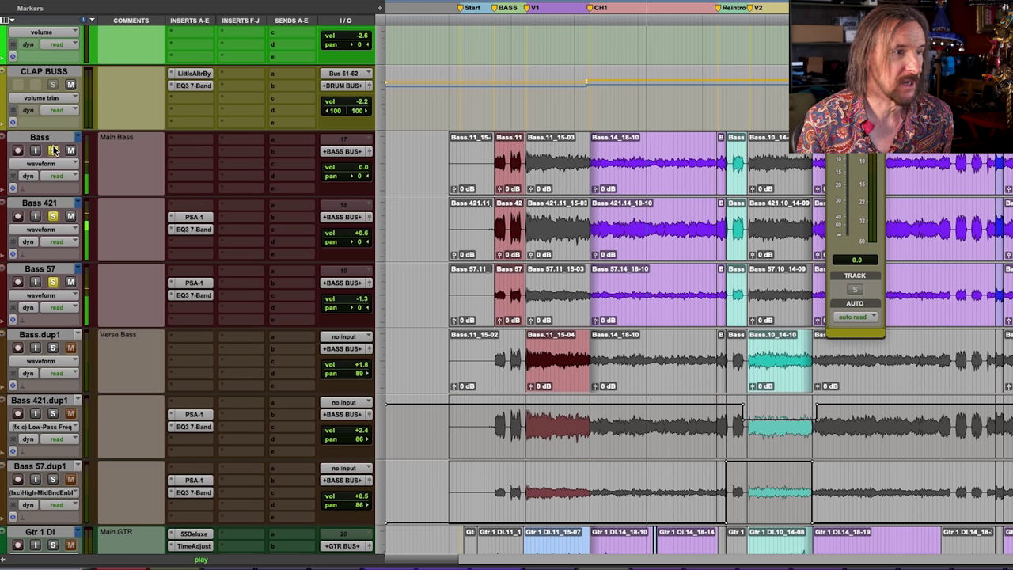
left_click(51, 282)
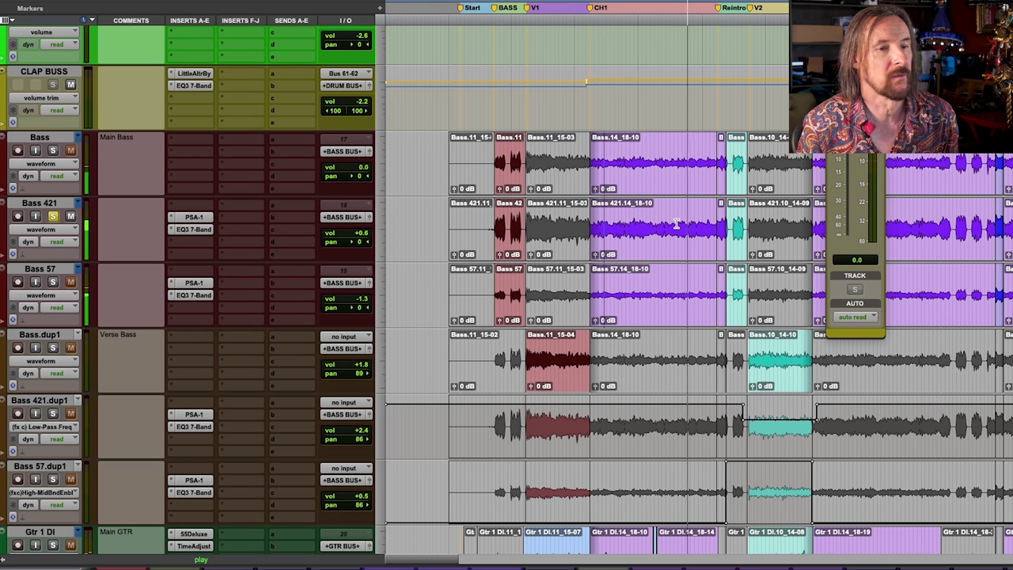
left_click_drag(673, 224, 707, 224)
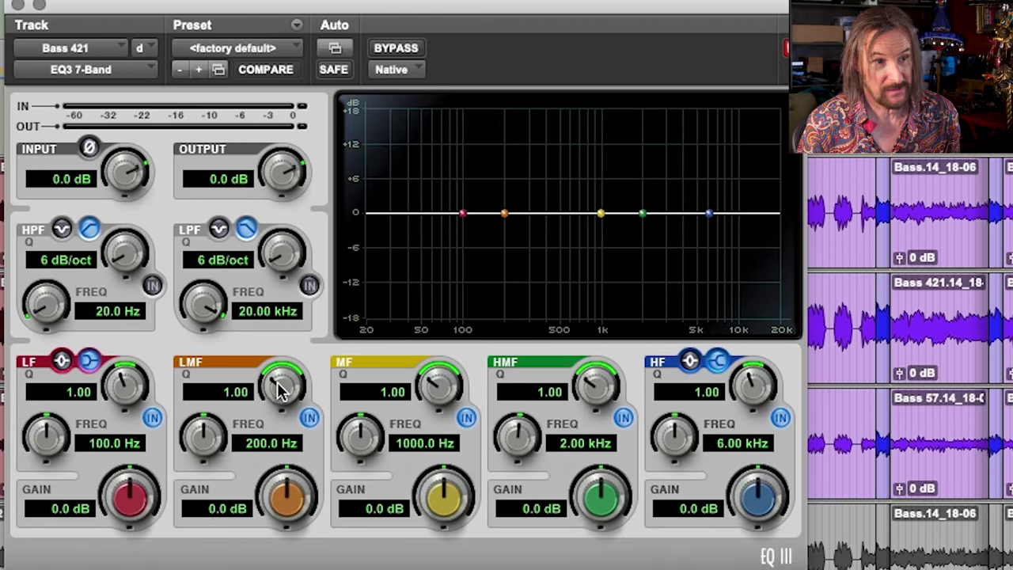
Step: Narrow Bass 421's LMF band to Q 10.00 and peak it at 15.1 dB, 121.8 Hz
left_click_drag(281, 388, 468, 314)
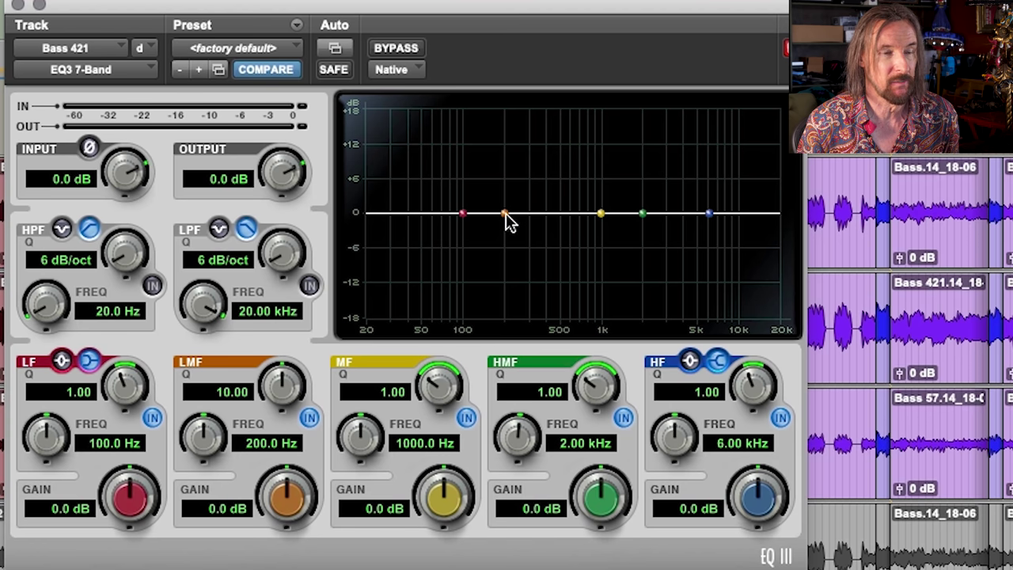
key("space")
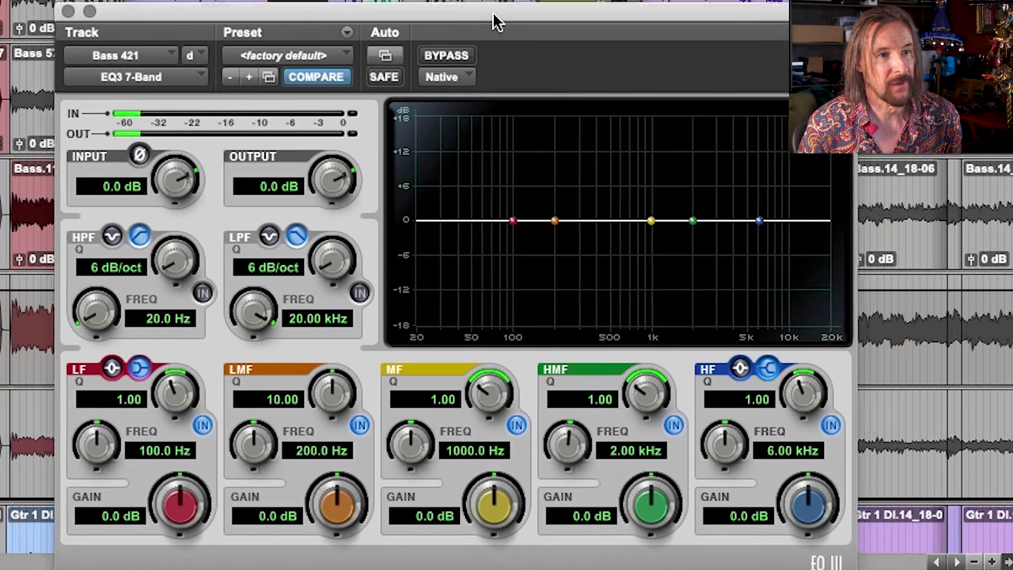
left_click_drag(492, 22, 440, 19)
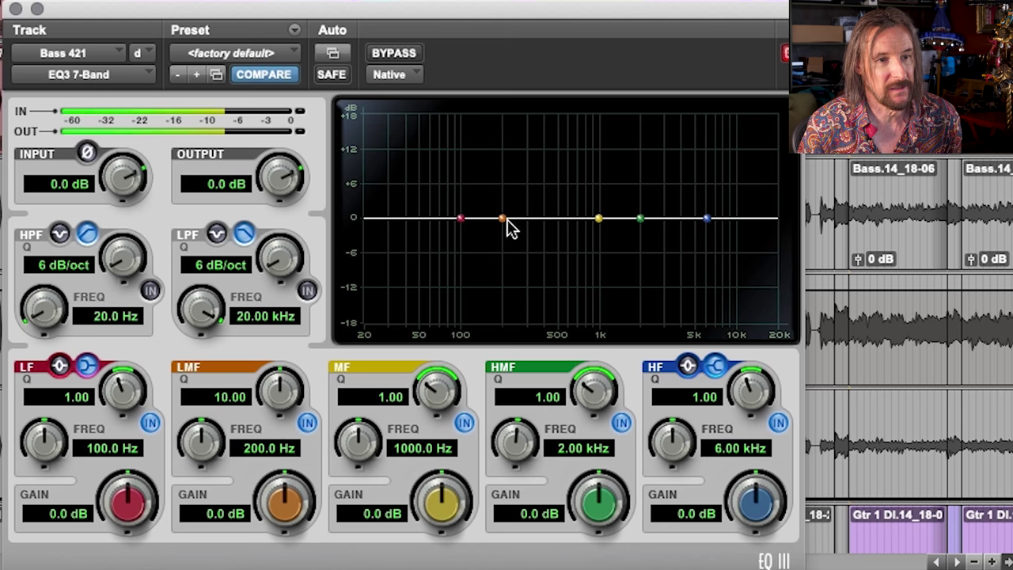
left_click_drag(499, 221, 475, 139)
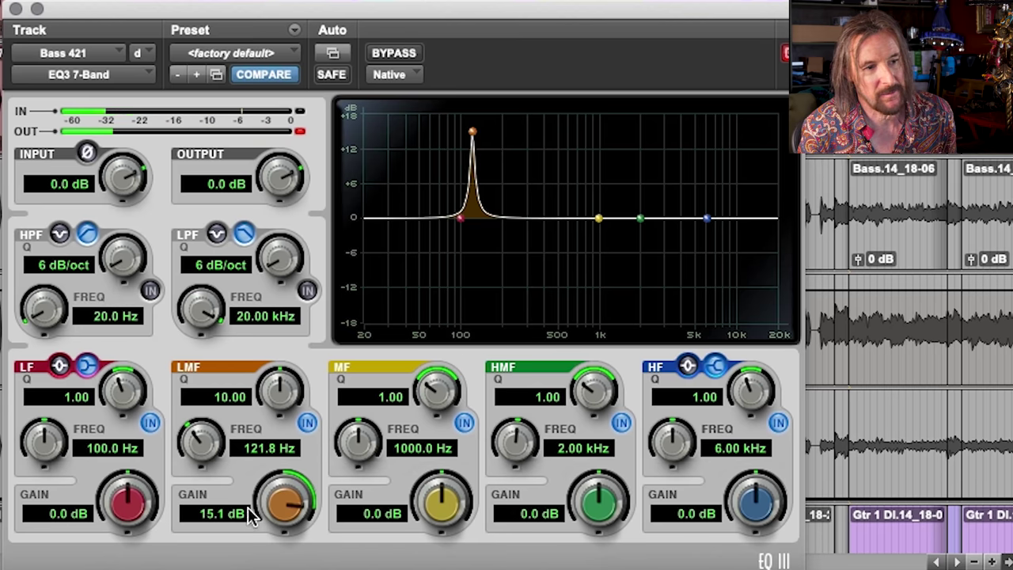
Step: Flip Bass 421's 121.8 Hz low-mid boost to a -15.7 dB cut, then ease it to -13.2 dB
left_click_drag(283, 510, 283, 560)
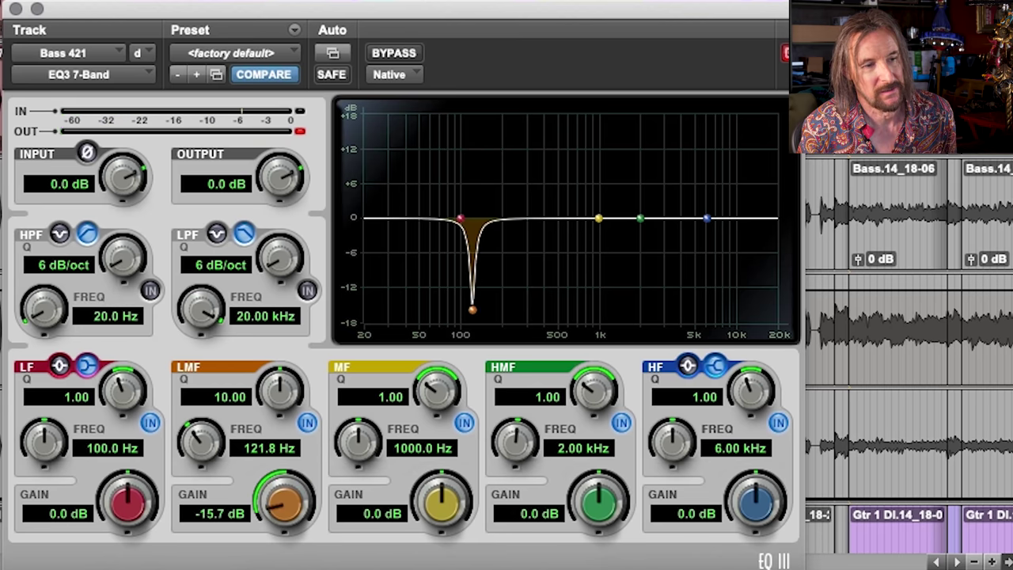
left_click_drag(291, 503, 289, 497)
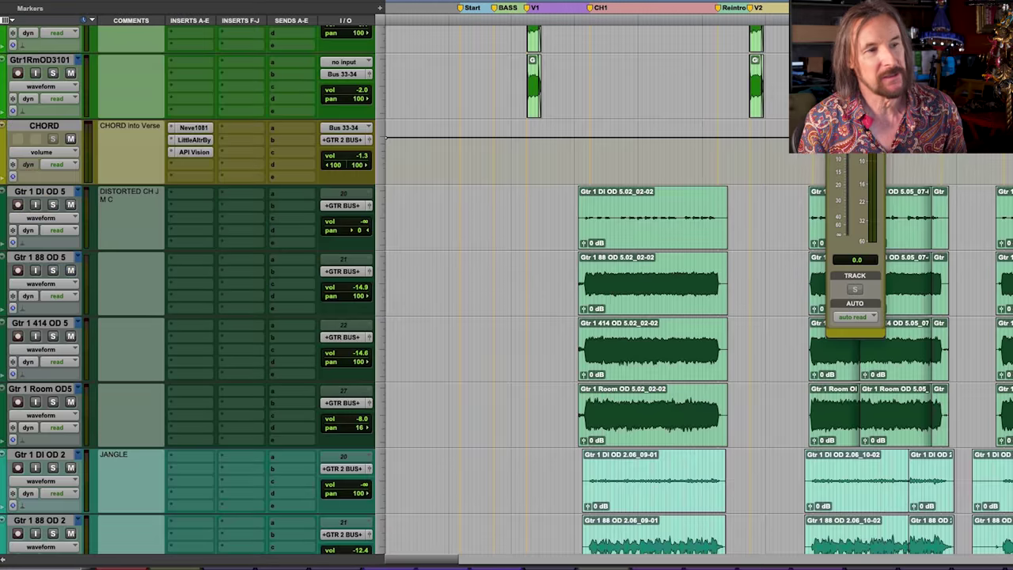
Step: Scroll to the vocal tracks and bring up the EchoBoy Jr insert on ECHO VOC
scroll(507, 290, "down", 15)
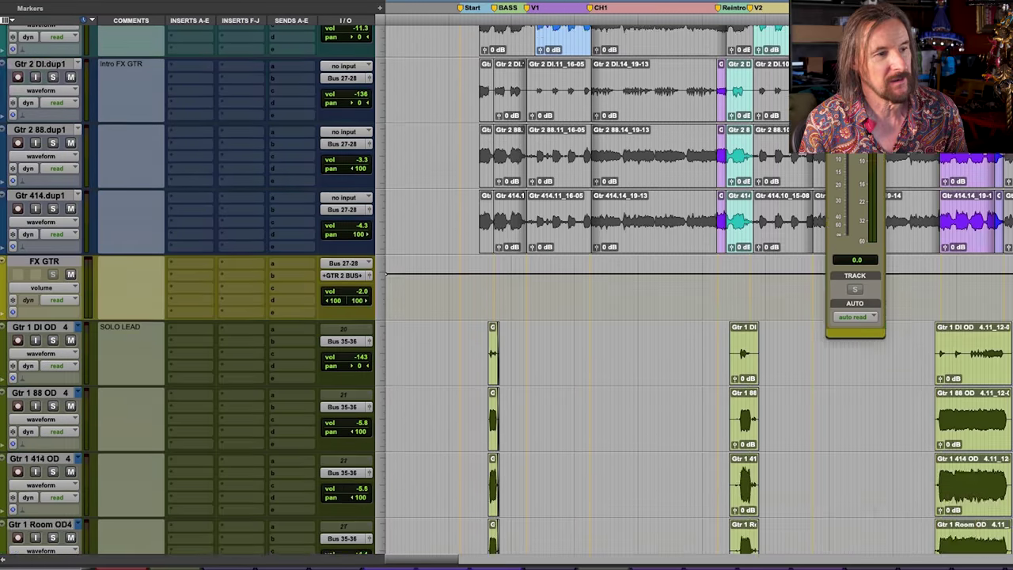
scroll(506, 290, "down", 8)
scroll(506, 290, "up", 2)
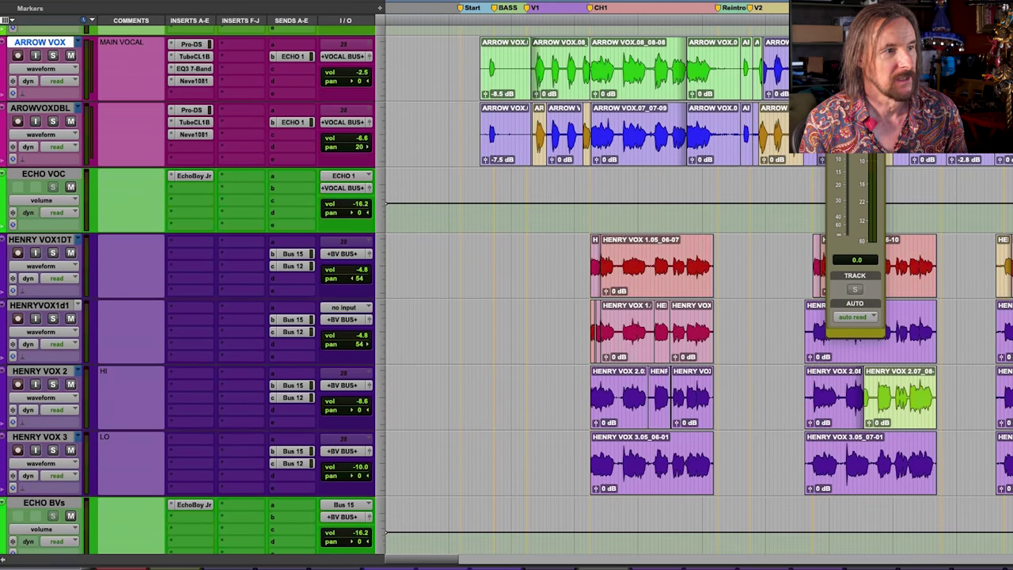
scroll(507, 289, "up", 3)
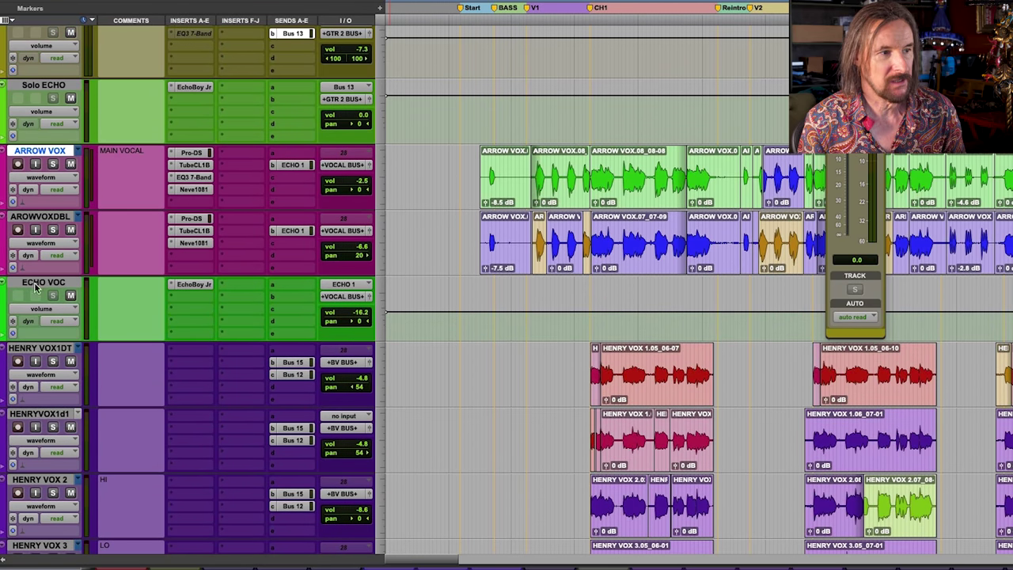
left_click(194, 287)
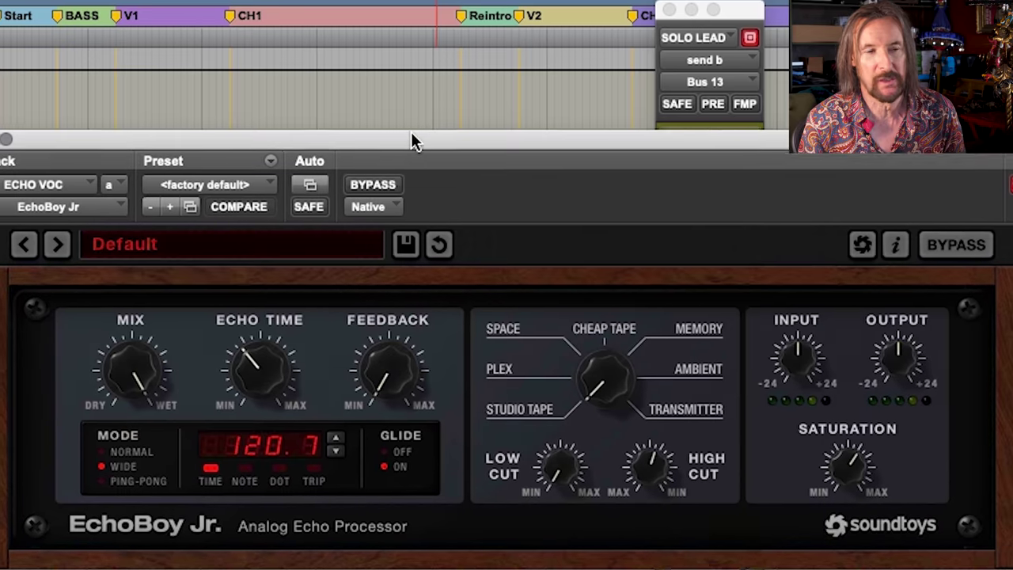
Step: Move the EchoBoy Jr window higher and lengthen the echo time from 120.7 to 136.4
left_click_drag(413, 140, 417, 114)
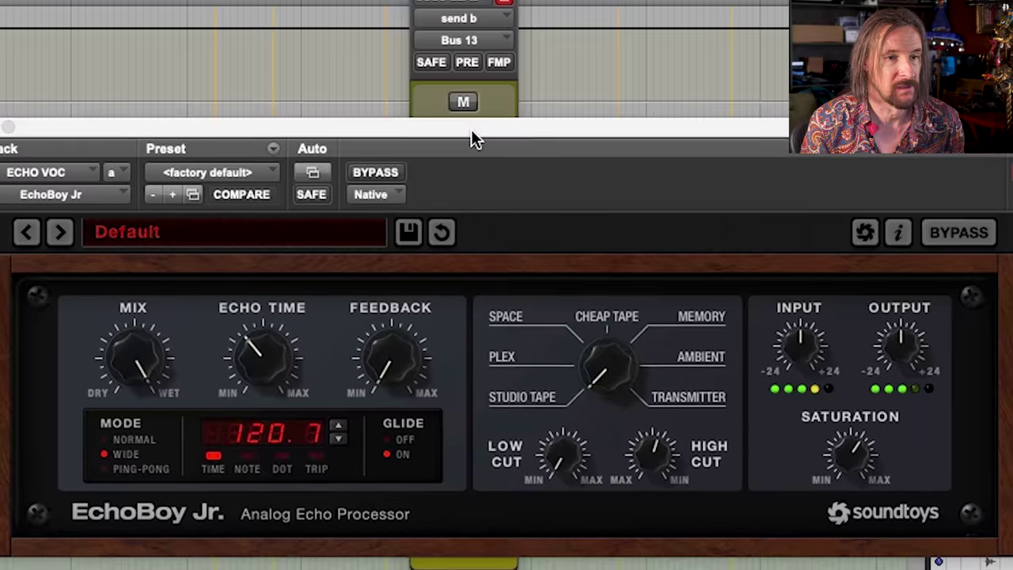
left_click_drag(470, 129, 475, 82)
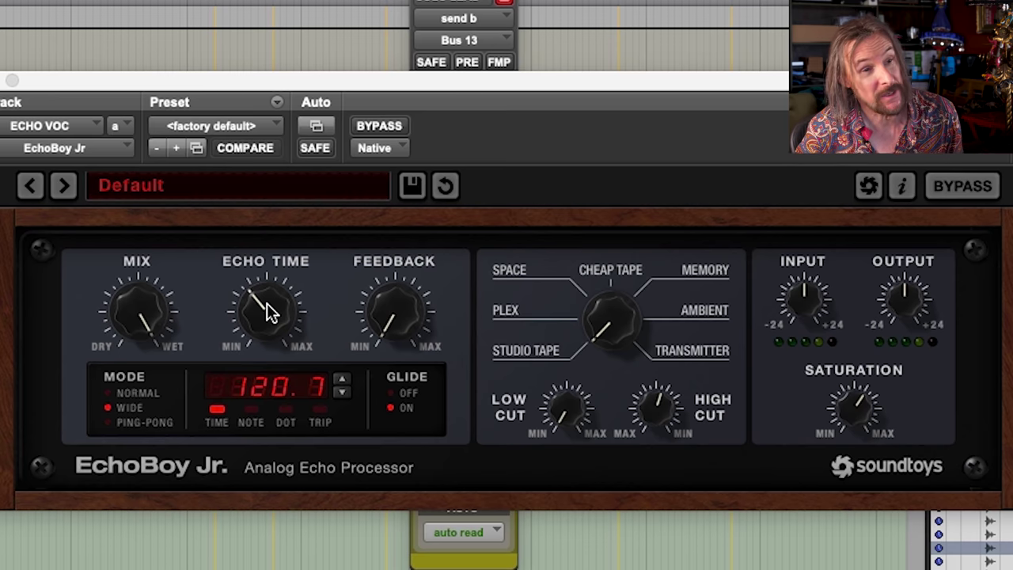
mouse_move(265, 328)
left_mouse_down()
mouse_move(262, 340)
mouse_move(274, 300)
mouse_move(328, 299)
mouse_move(289, 295)
mouse_move(258, 330)
left_mouse_up()
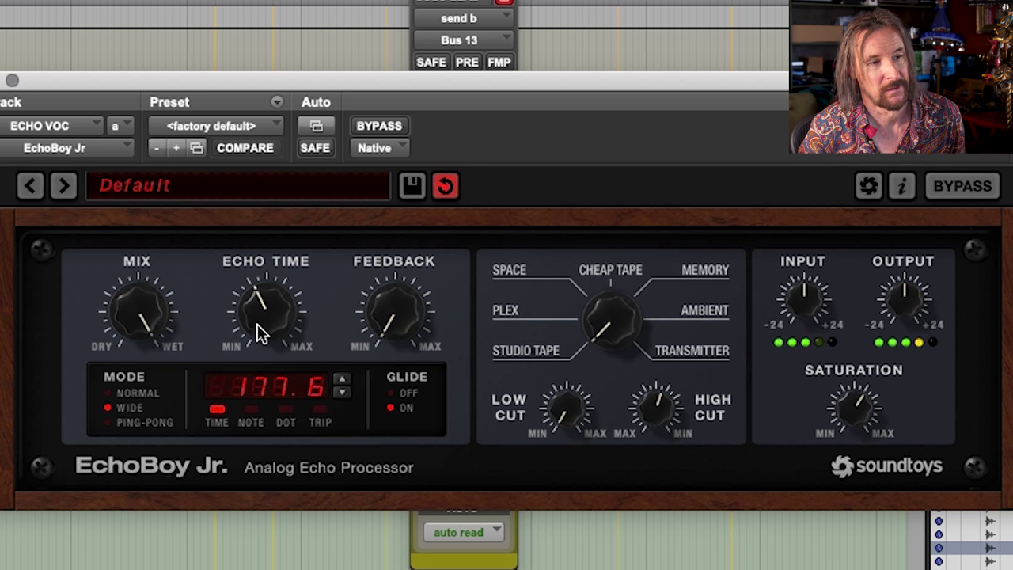
Step: Shorten the EchoBoy Jr echo time back to its default 120.7
left_click_drag(257, 324, 254, 333)
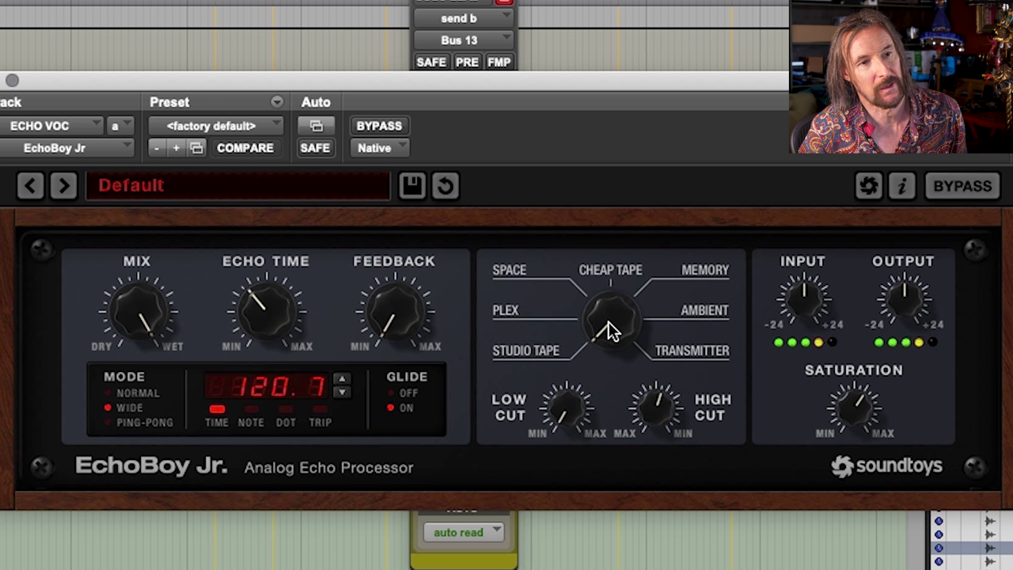
Step: Audition the EchoBoy Jr styles Plex, Space, Cheap Tape and Memory, settling on Cheap Tape
left_click_drag(609, 327, 617, 307)
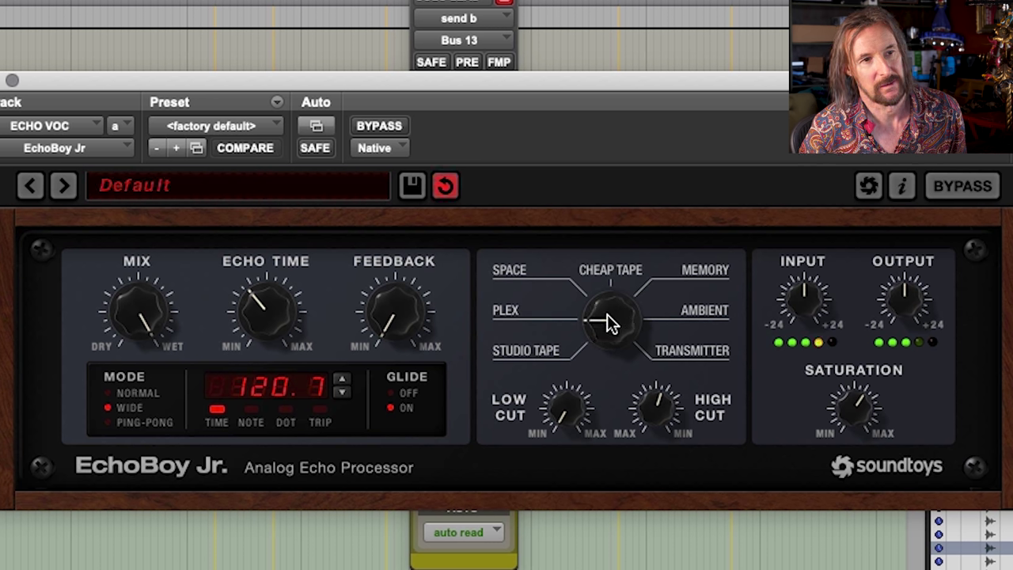
left_click_drag(601, 323, 617, 296)
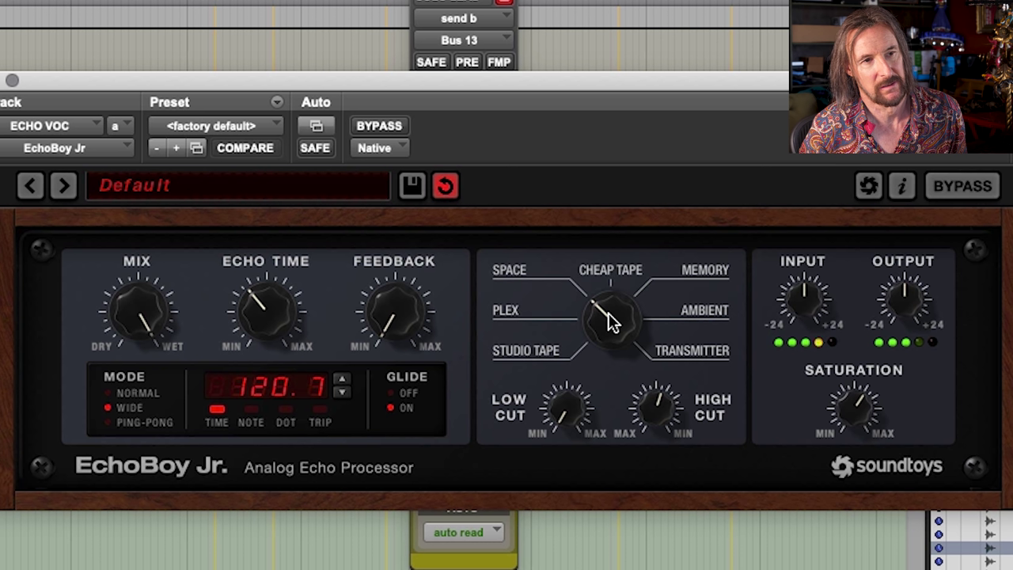
left_click_drag(607, 314, 617, 303)
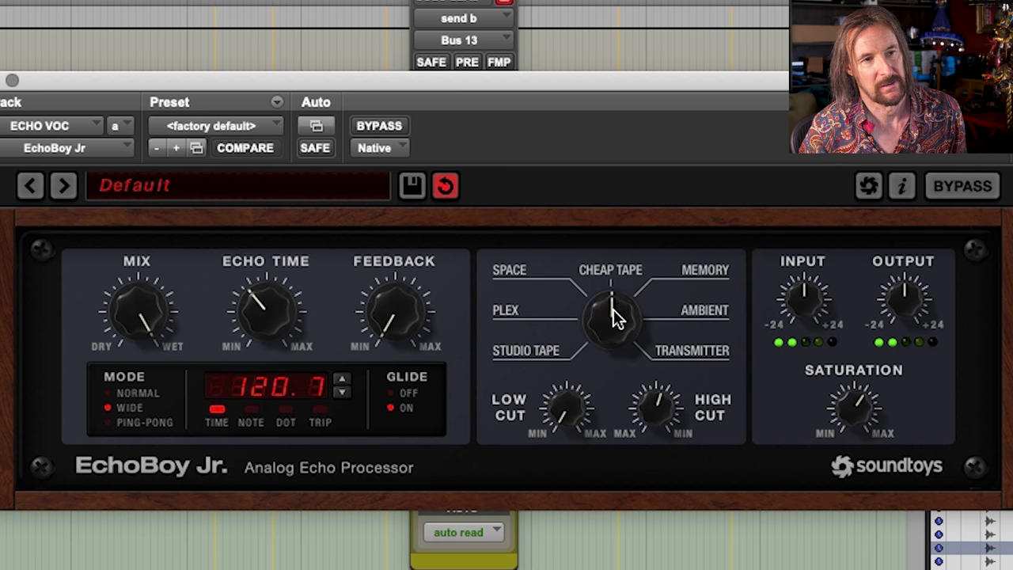
left_click_drag(617, 317, 637, 308)
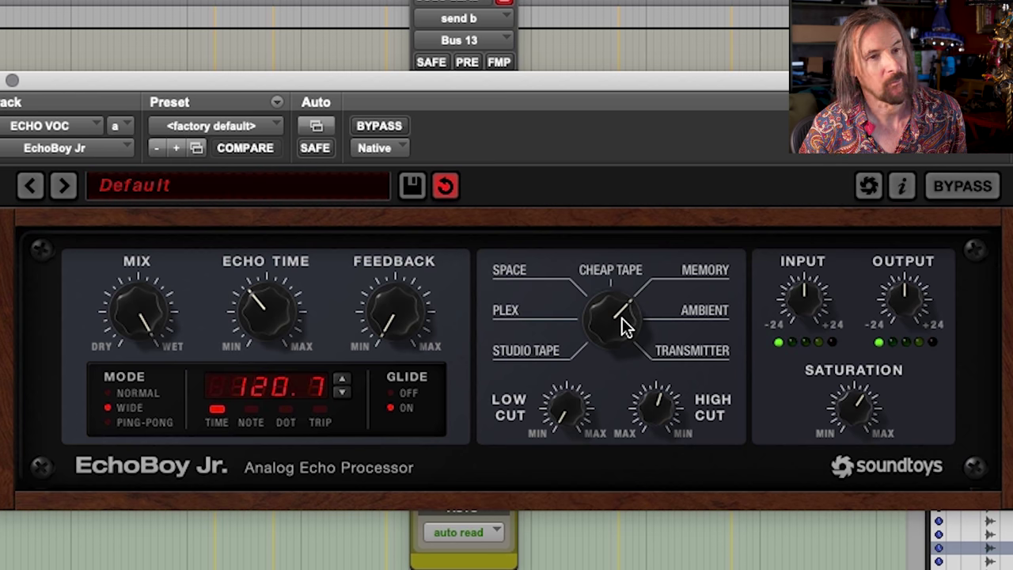
left_click_drag(624, 324, 592, 409)
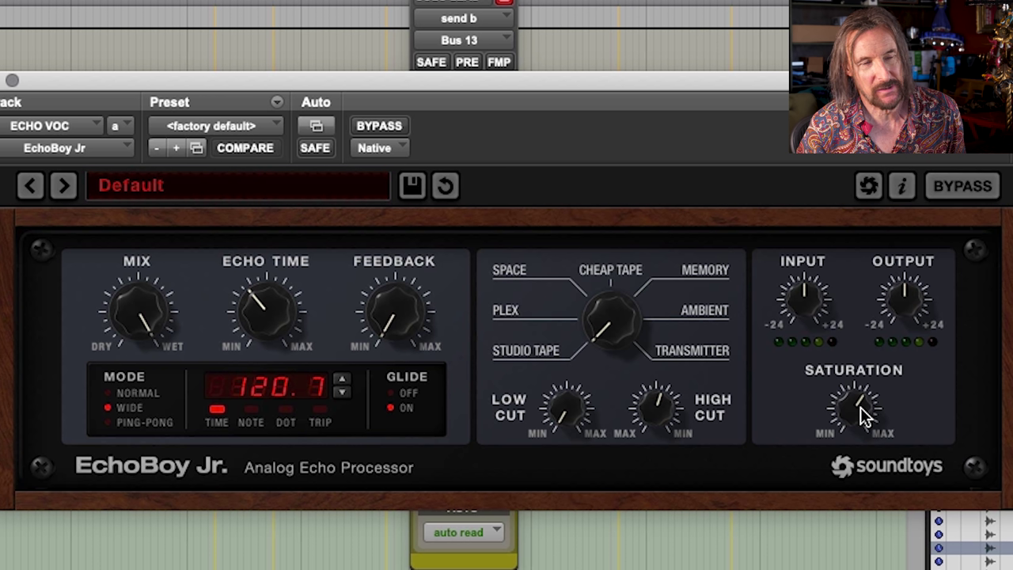
left_click_drag(620, 327, 633, 274)
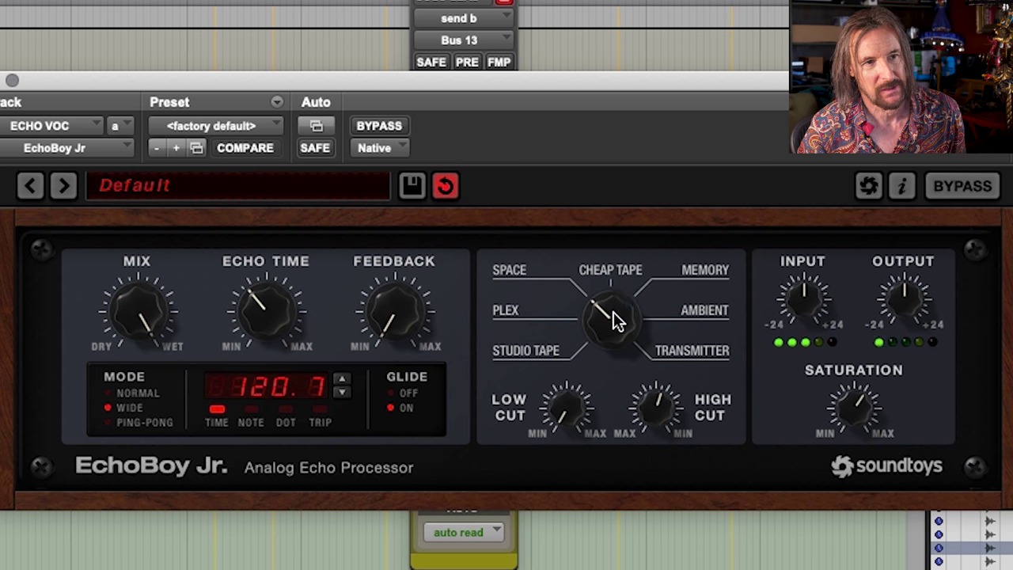
mouse_move(613, 317)
left_mouse_down()
mouse_move(635, 308)
mouse_move(615, 316)
left_mouse_up()
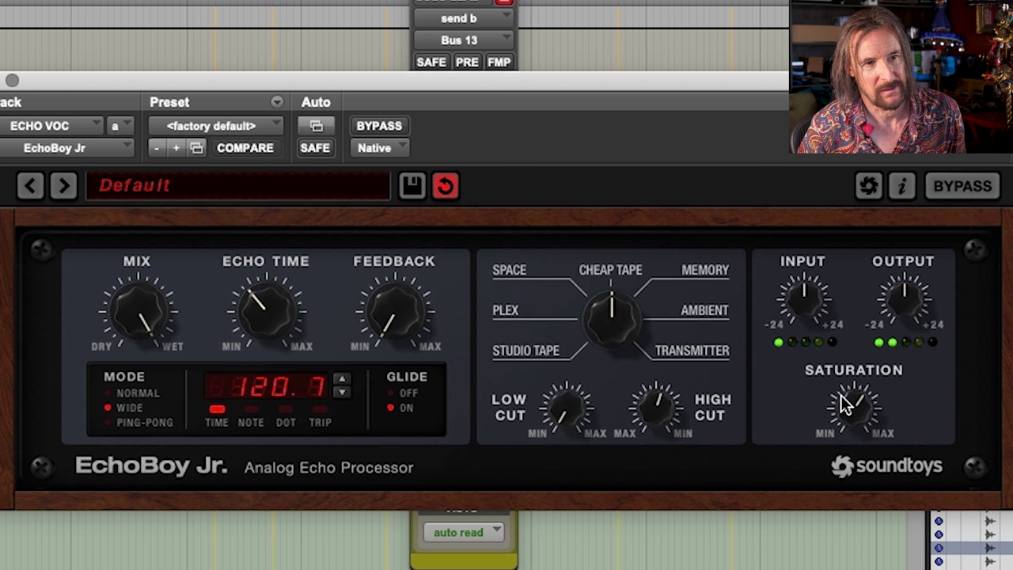
Step: Sweep the saturation up and down, return the style to Studio Tape, and finish with moderate saturation
left_click_drag(847, 402, 863, 505)
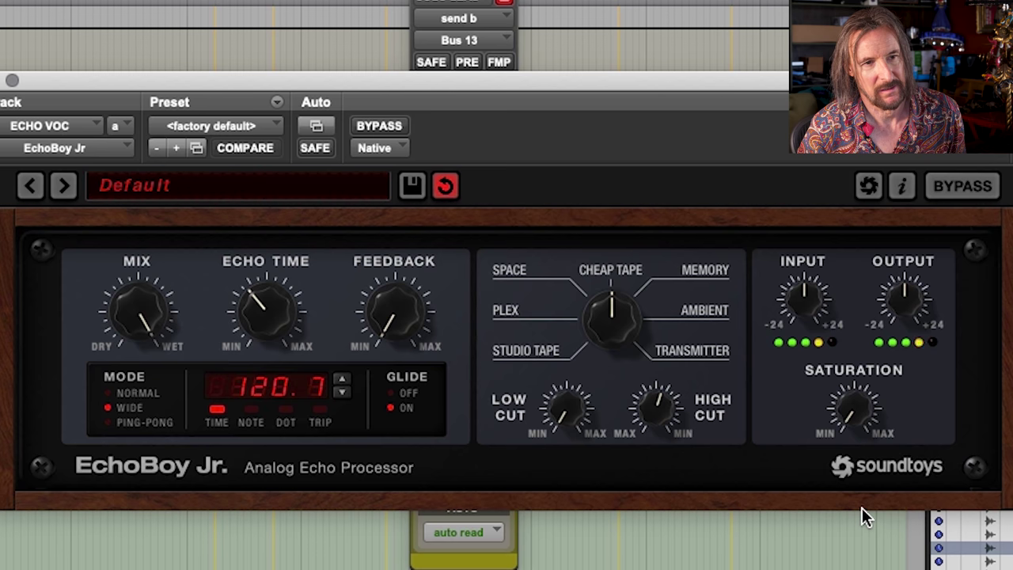
left_click_drag(862, 507, 872, 374)
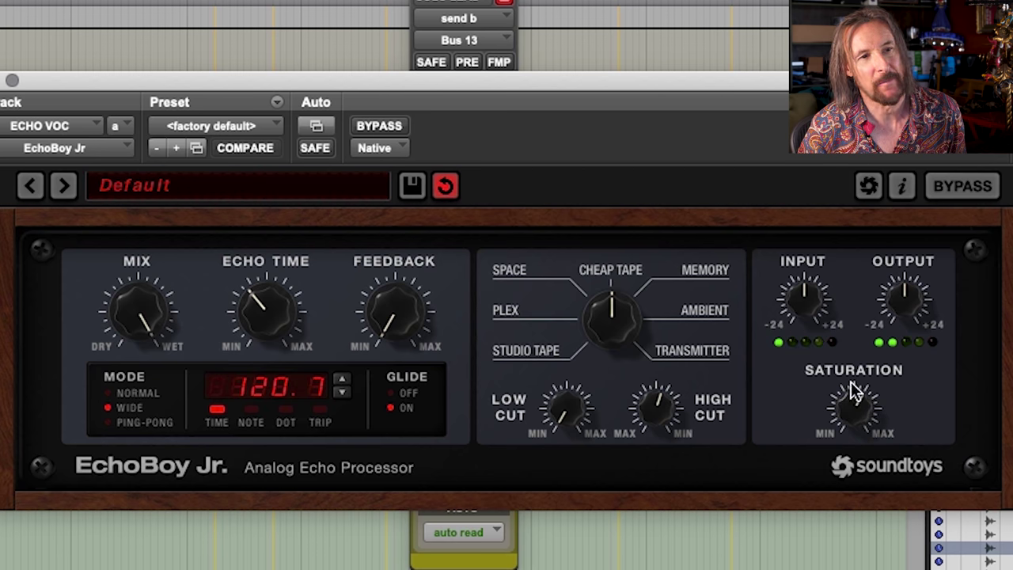
left_click_drag(610, 335, 595, 423)
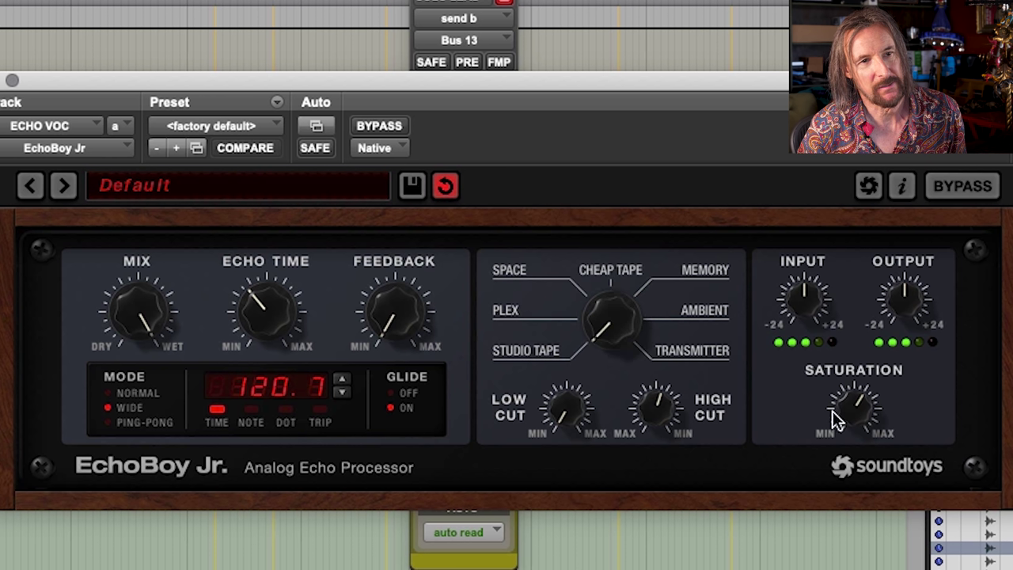
left_click_drag(841, 414, 818, 538)
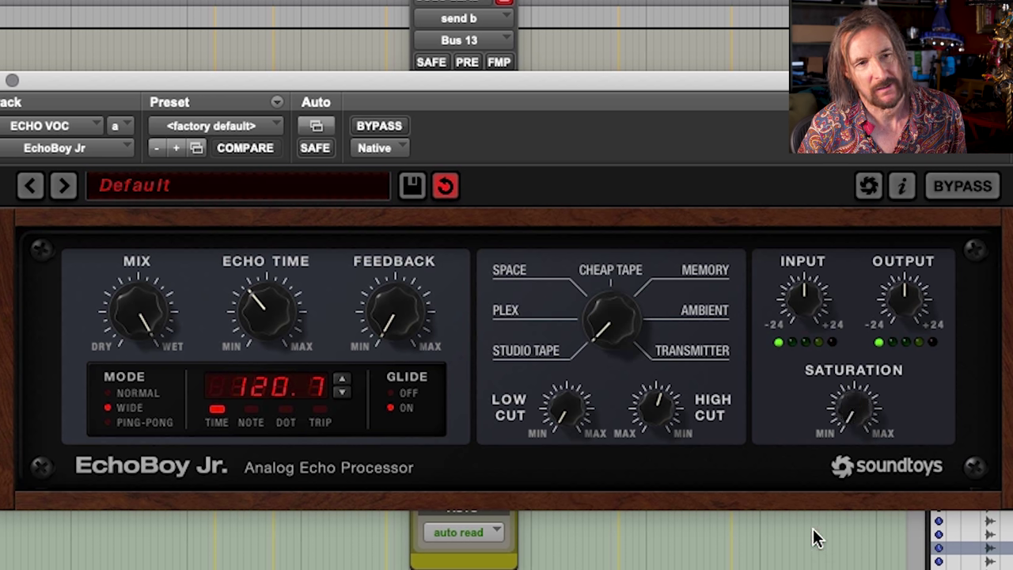
left_click_drag(837, 382, 848, 420)
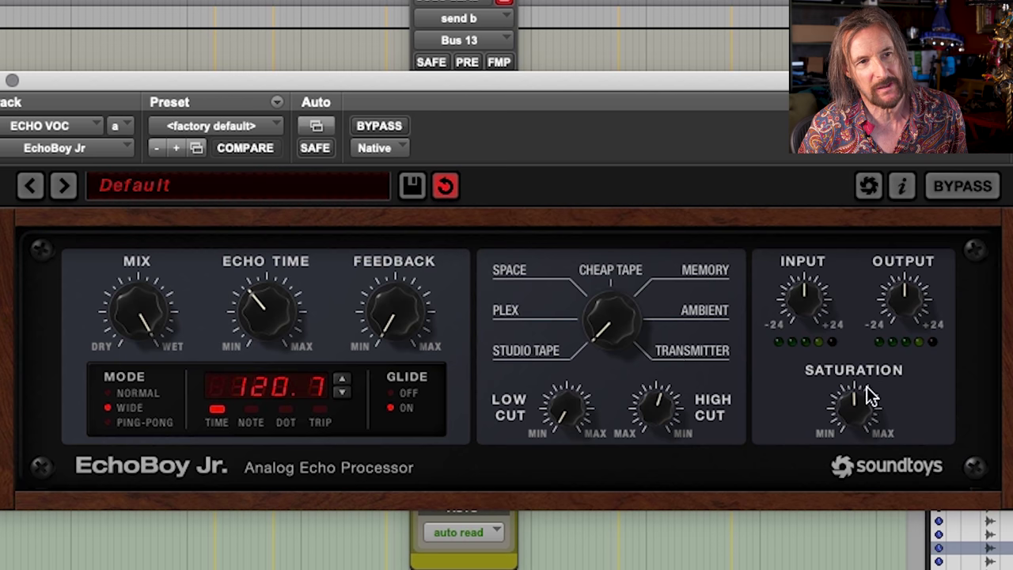
left_click_drag(866, 386, 878, 389)
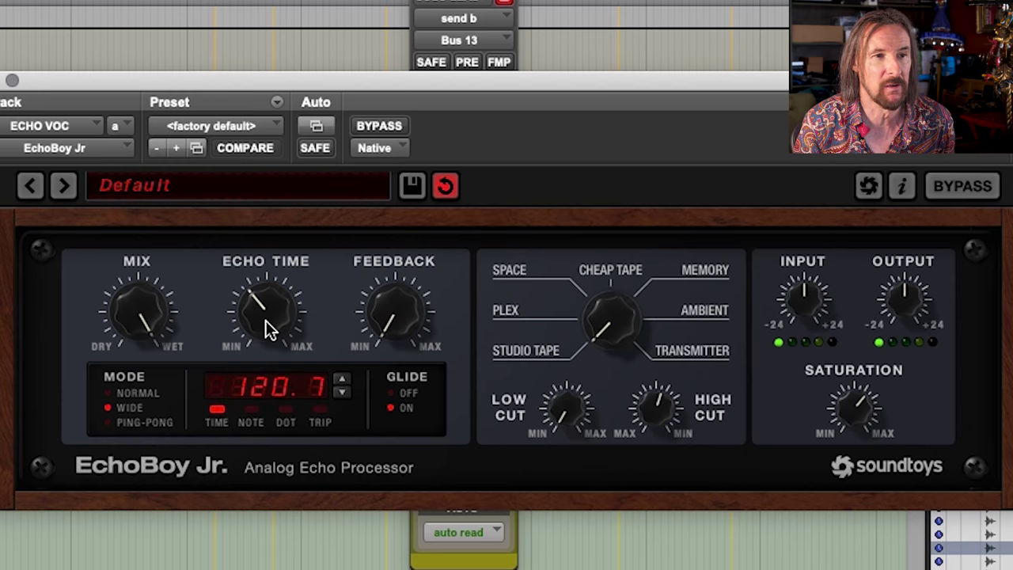
Step: Lengthen the echo time to 370.2 and raise the feedback amount
left_click_drag(267, 328, 272, 313)
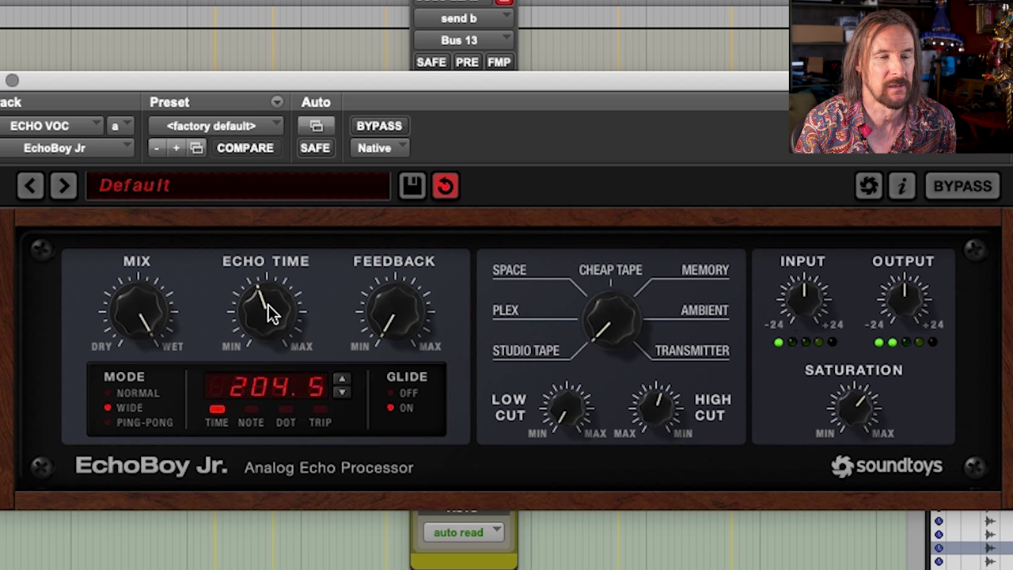
scroll(269, 311, "up", 3)
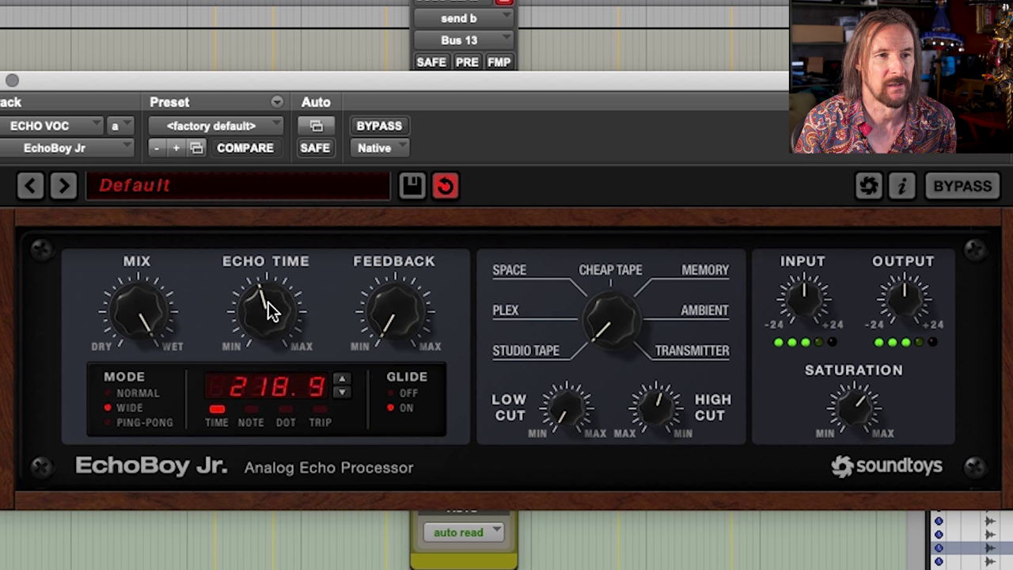
left_click_drag(400, 315, 464, 199)
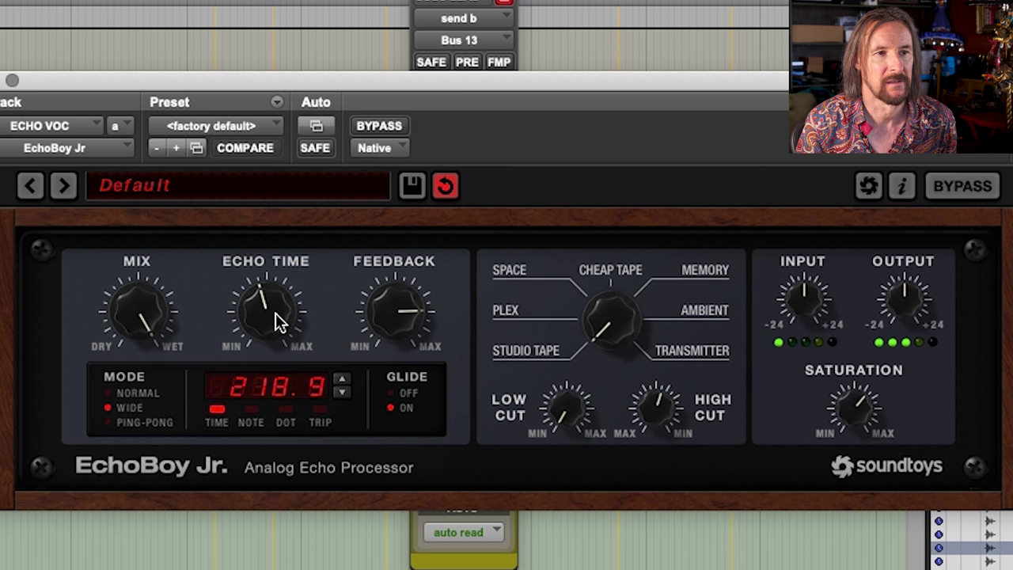
left_click_drag(277, 321, 276, 301)
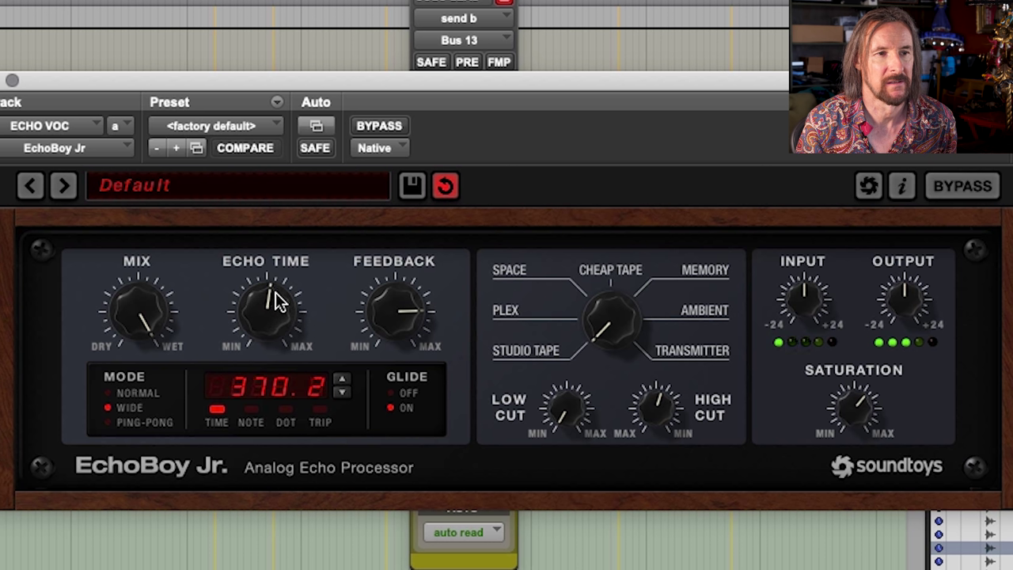
mouse_move(409, 294)
left_mouse_down()
mouse_move(421, 266)
mouse_move(391, 343)
mouse_move(411, 294)
left_mouse_up()
Step: Shift the echo style past Plex toward Space and raise the low cut to about 11 o'clock
left_click_drag(610, 331, 610, 314)
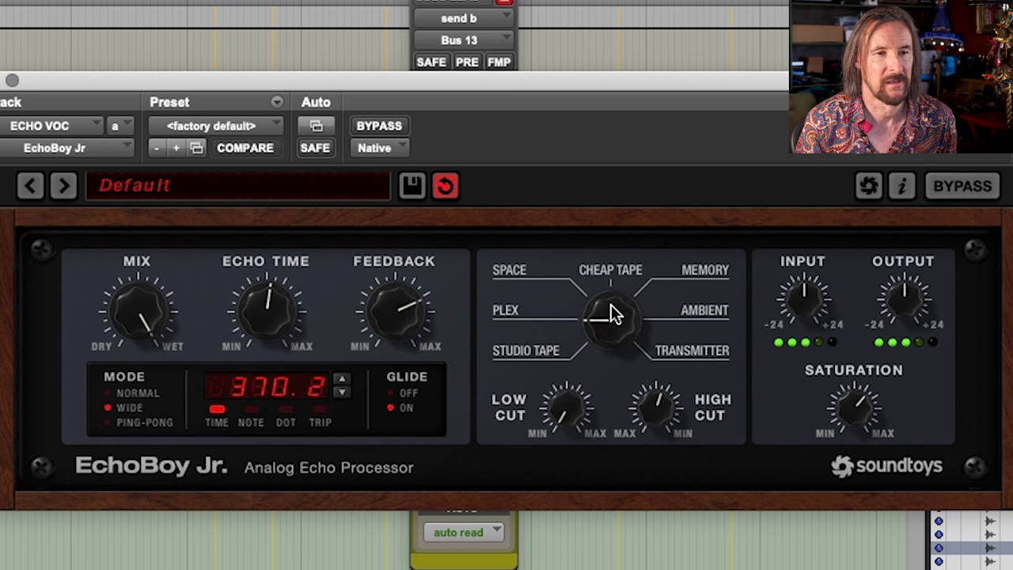
left_click_drag(610, 311, 621, 301)
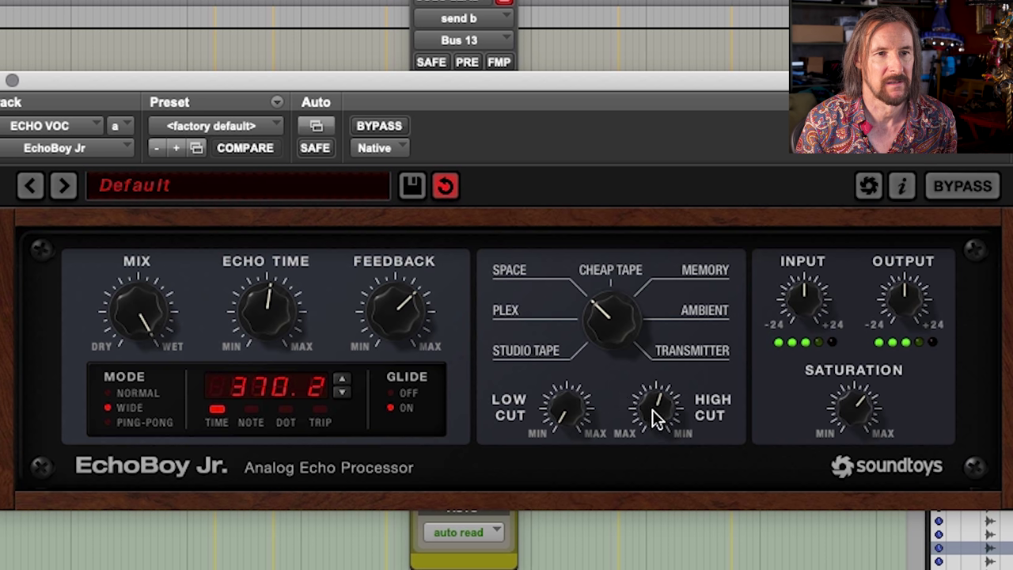
left_click_drag(573, 417, 602, 364)
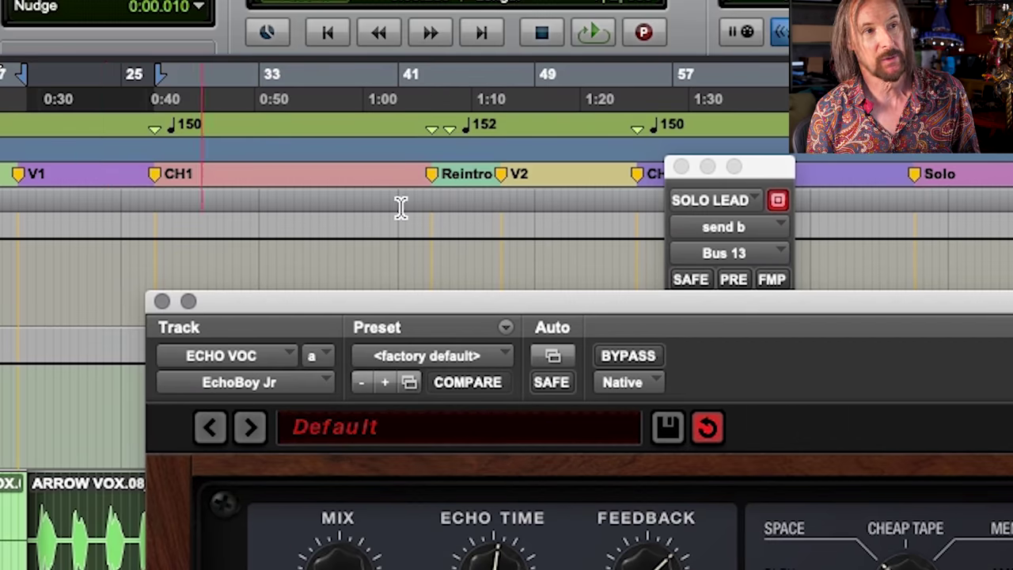
Step: Move the playback position along the timeline around the first chorus
left_click(181, 142)
left_click_drag(238, 125, 879, 126)
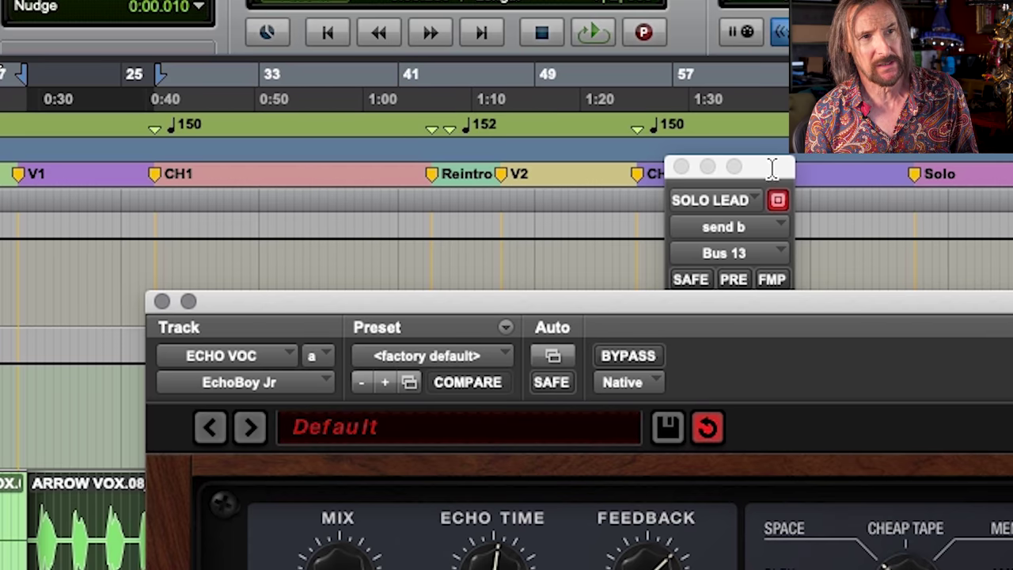
left_click_drag(335, 118, 499, 119)
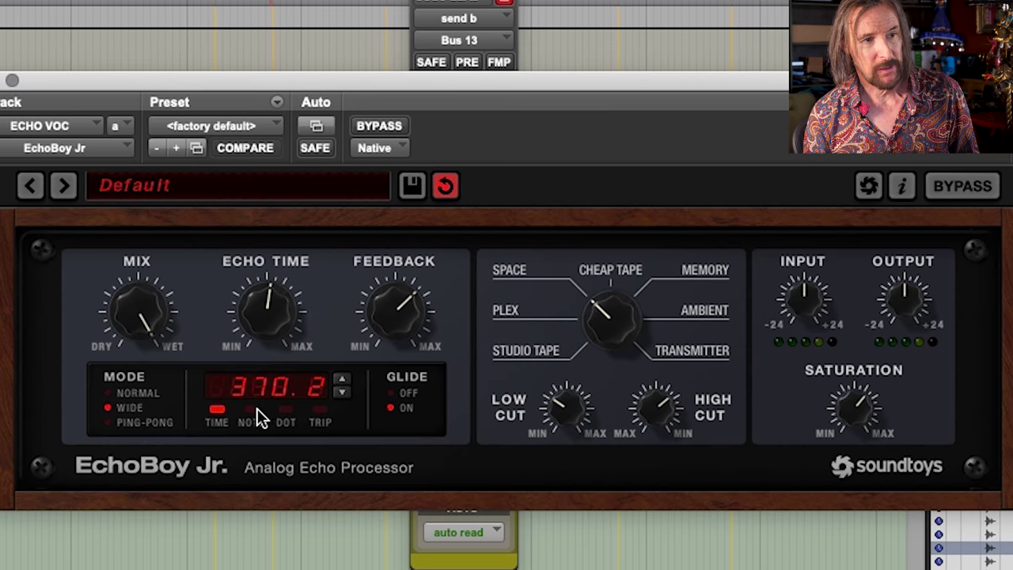
Step: Switch the echo to note values, try 1/16 and 1/4, and settle on a quarter-note triplet
left_click(253, 413)
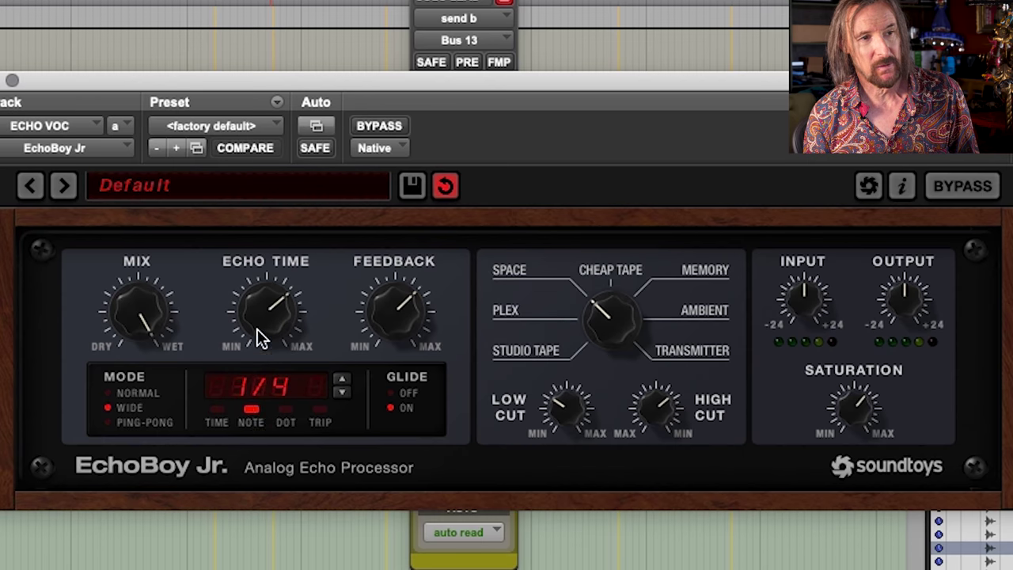
left_click(343, 393)
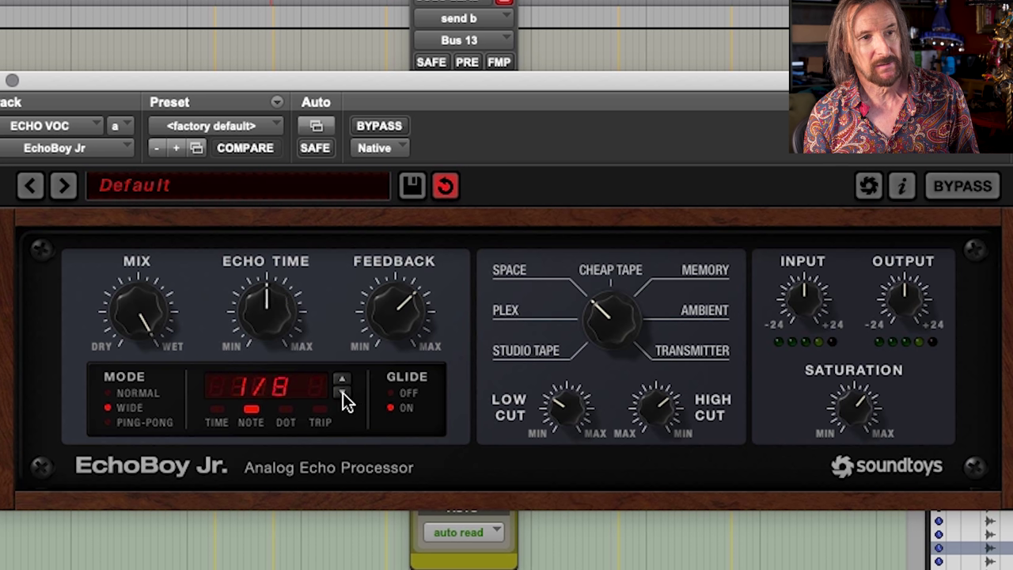
left_click(342, 392)
left_click(344, 379)
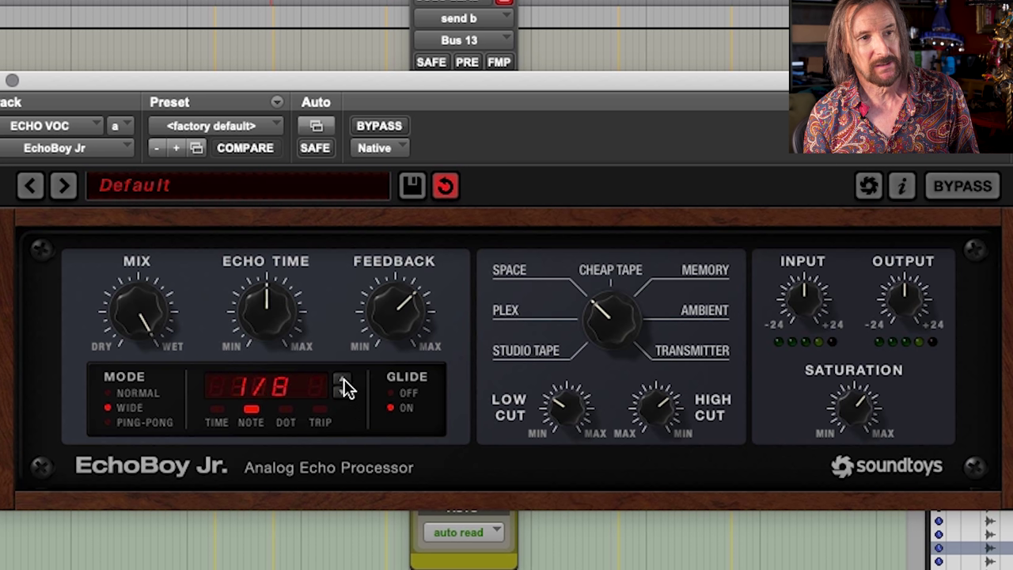
left_click(344, 379)
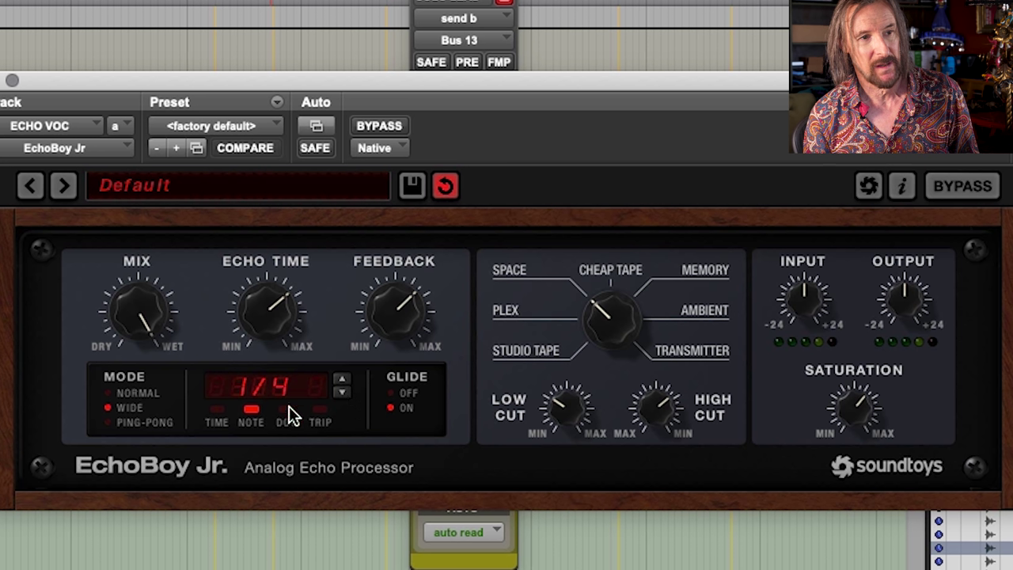
left_click(319, 411)
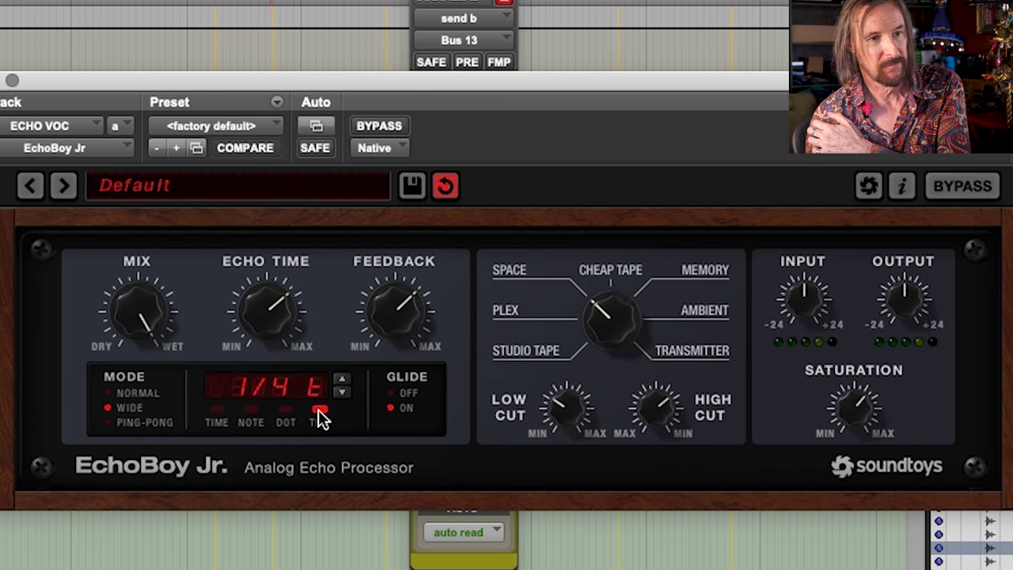
left_click(251, 411)
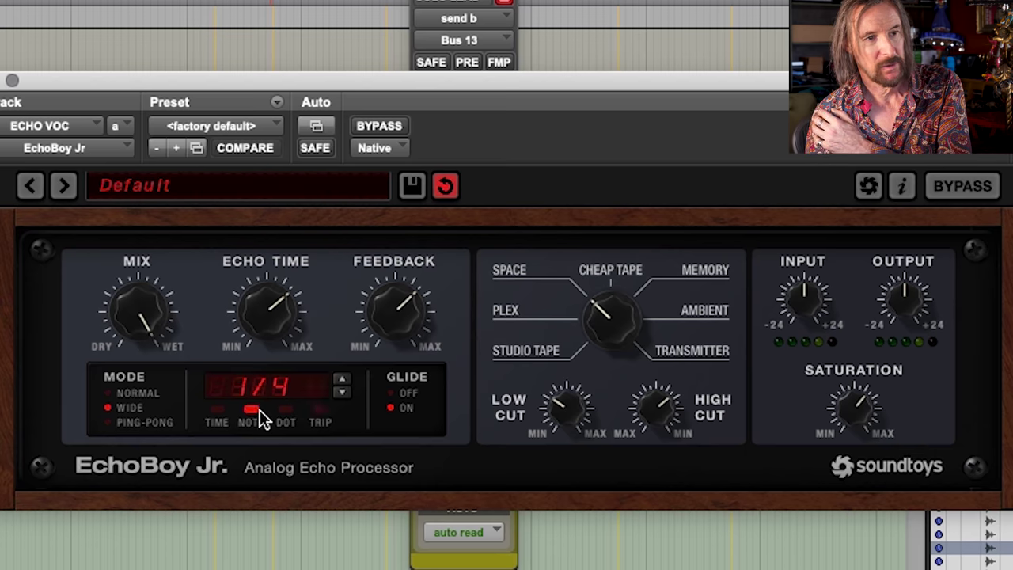
left_click(312, 418)
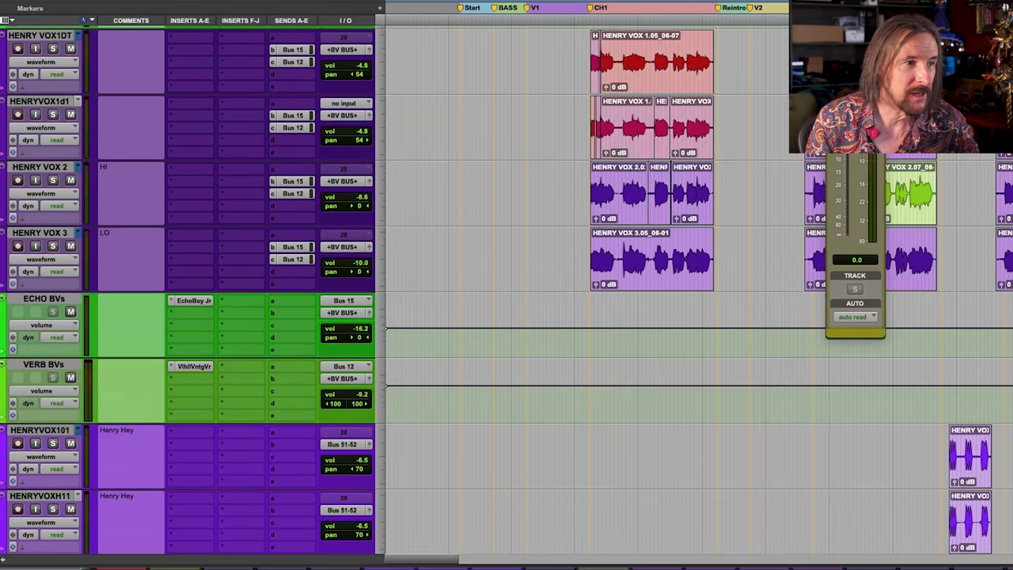
scroll(506, 293, "up", 10)
scroll(506, 293, "down", 15)
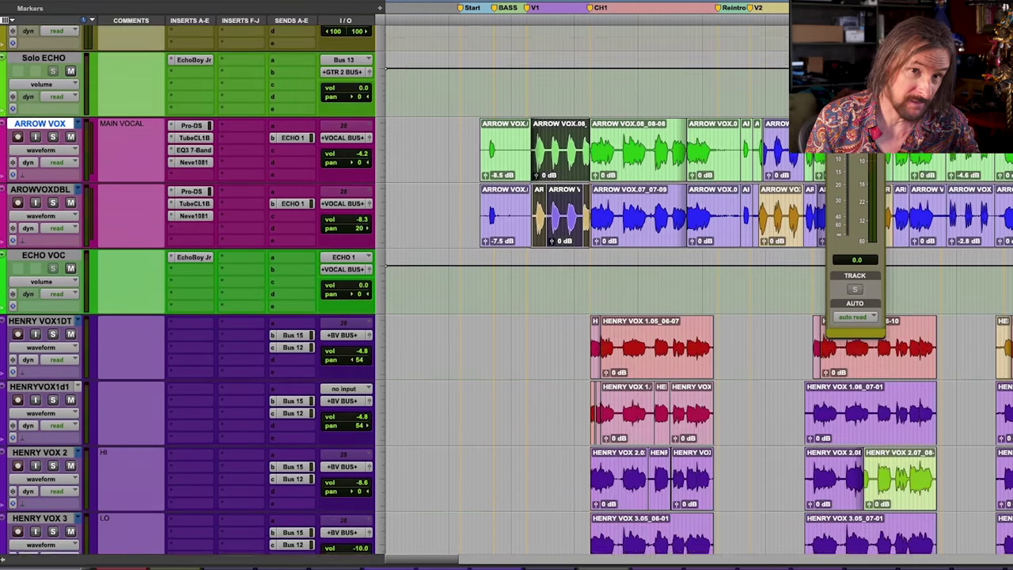
scroll(507, 293, "up", 4)
scroll(506, 293, "up", 2)
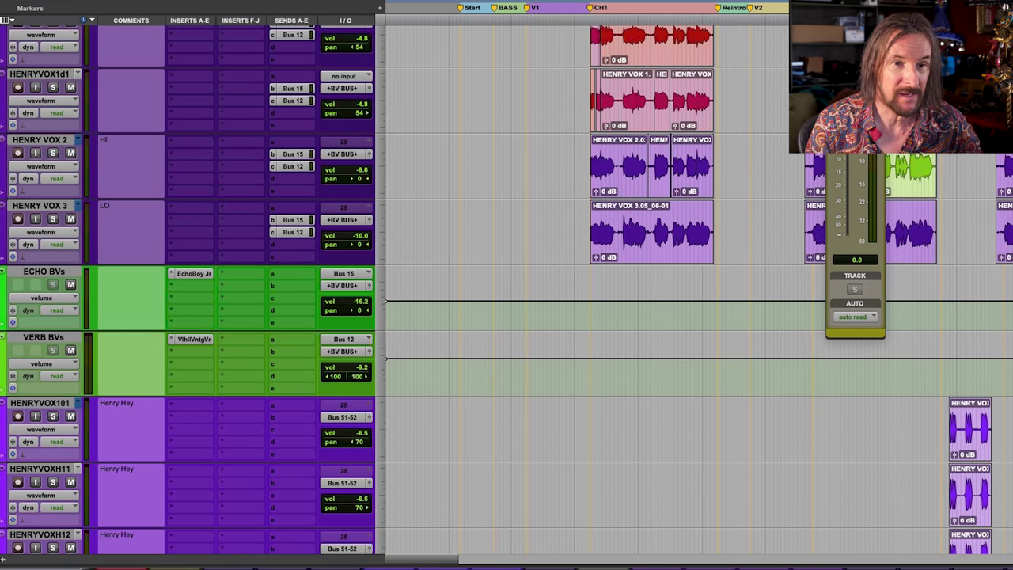
scroll(507, 293, "down", 10)
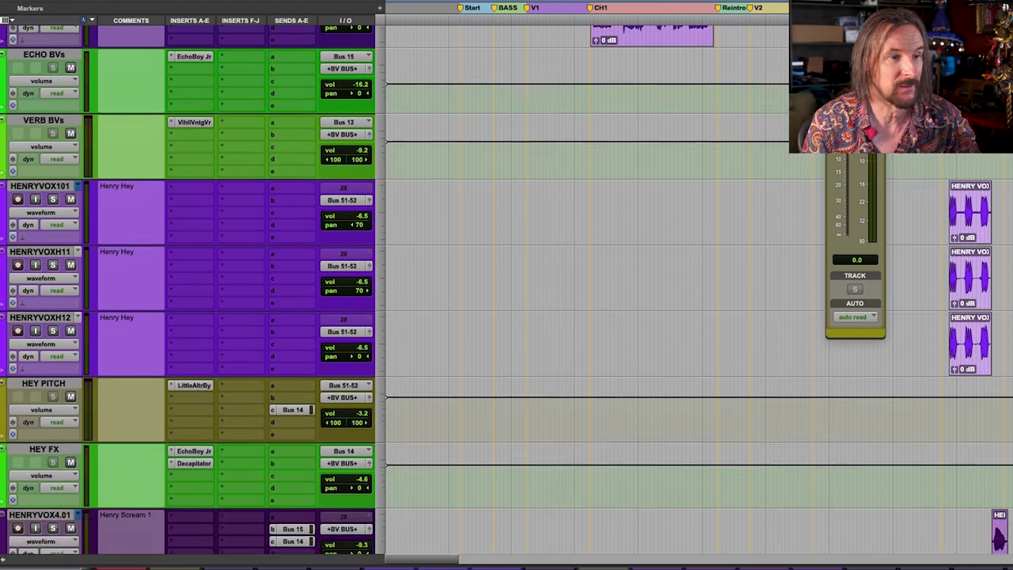
scroll(506, 293, "up", 4)
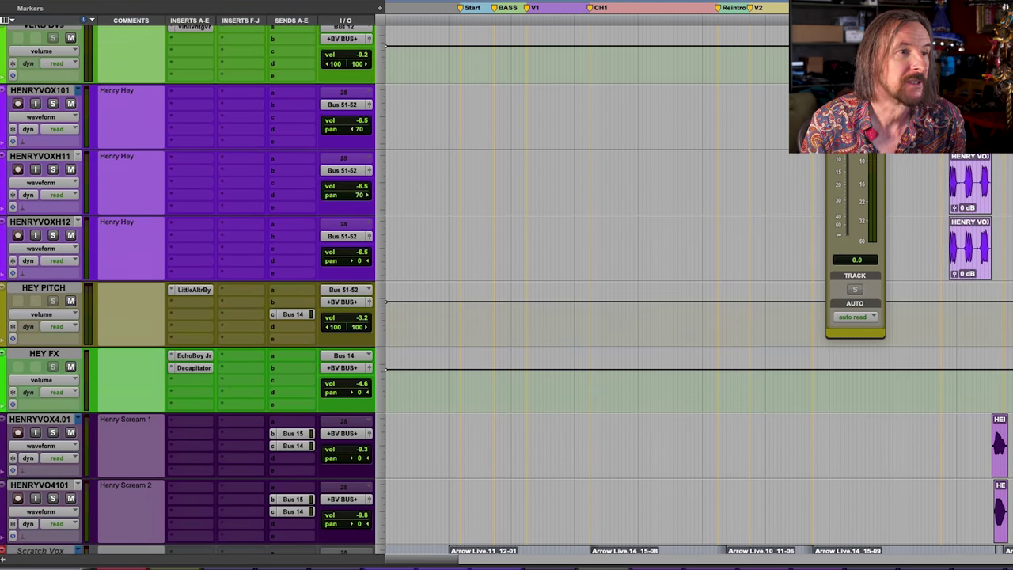
scroll(507, 293, "up", 20)
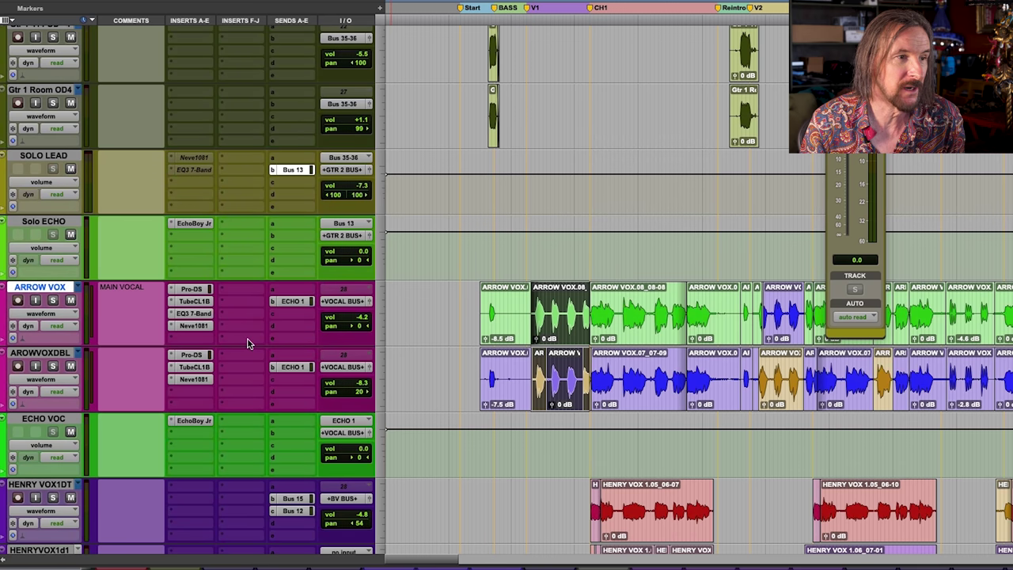
left_click(191, 301)
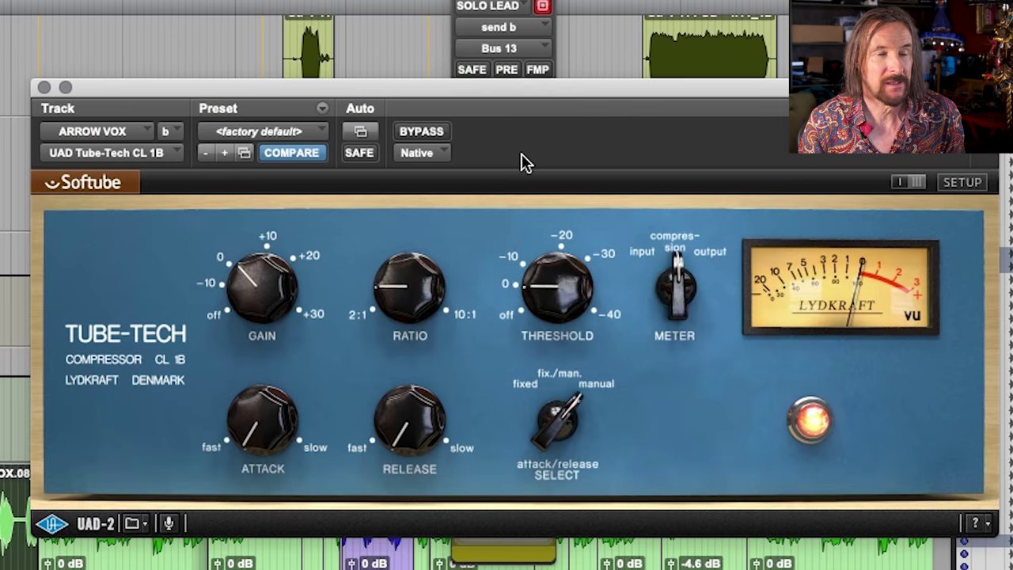
mouse_move(434, 351)
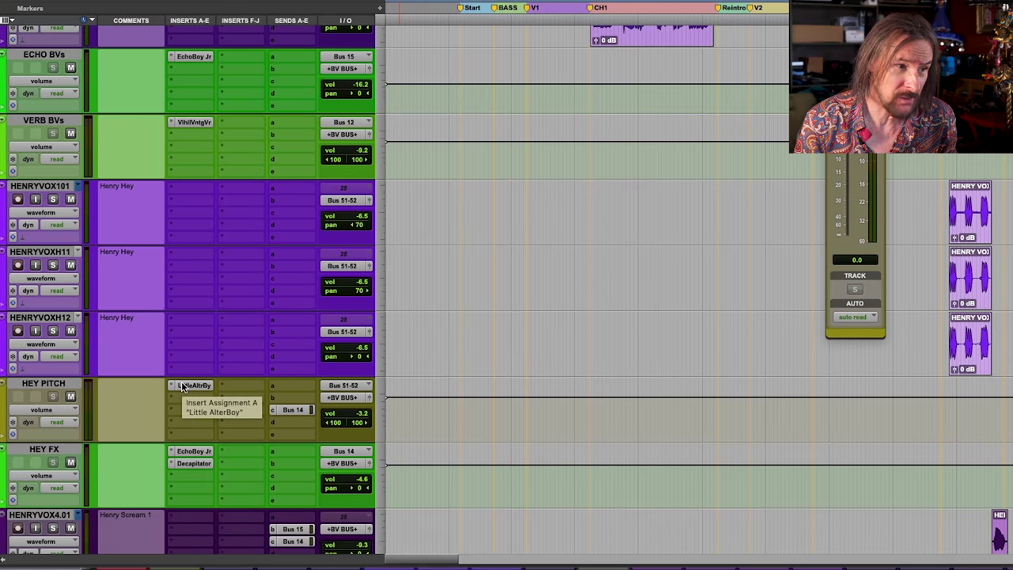
Step: Open the Little AlterBoy on HEY PITCH and move its window over the session
left_click(190, 385)
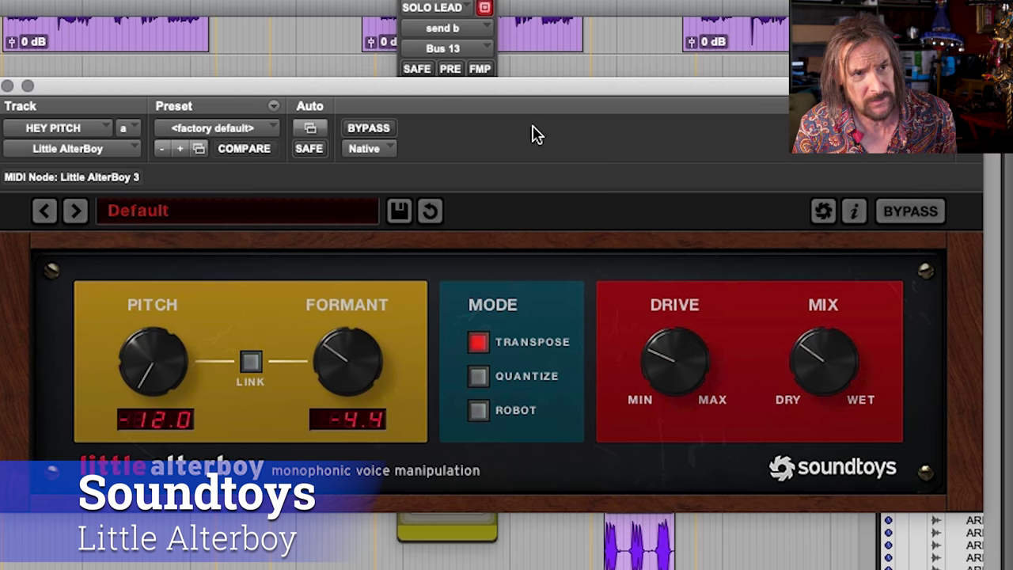
left_click_drag(552, 90, 575, 87)
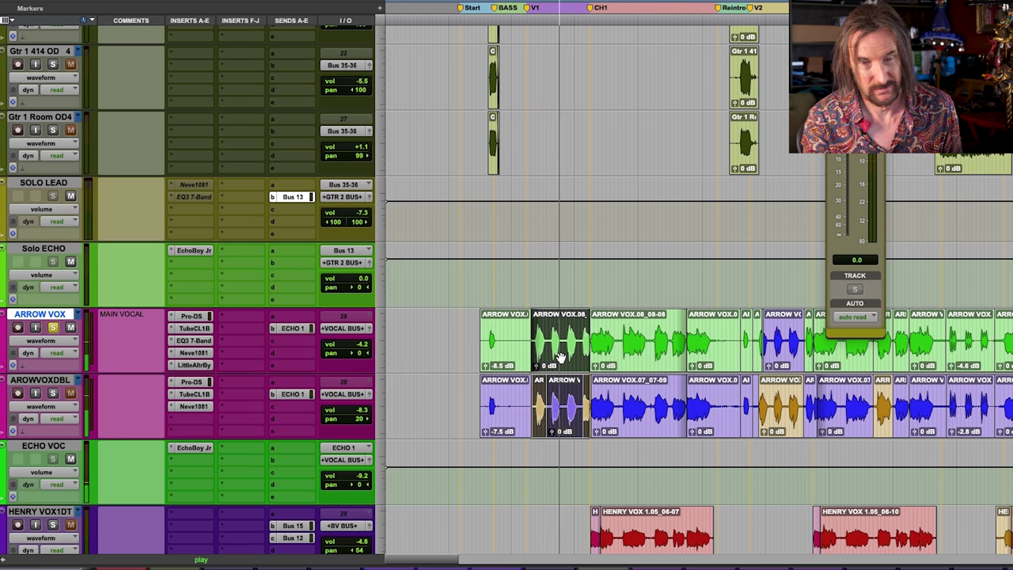
Step: Stop playback, open ARROW VOX's Little AlterBoy, and pitch down to -6.0 before returning to 0.0
key("space")
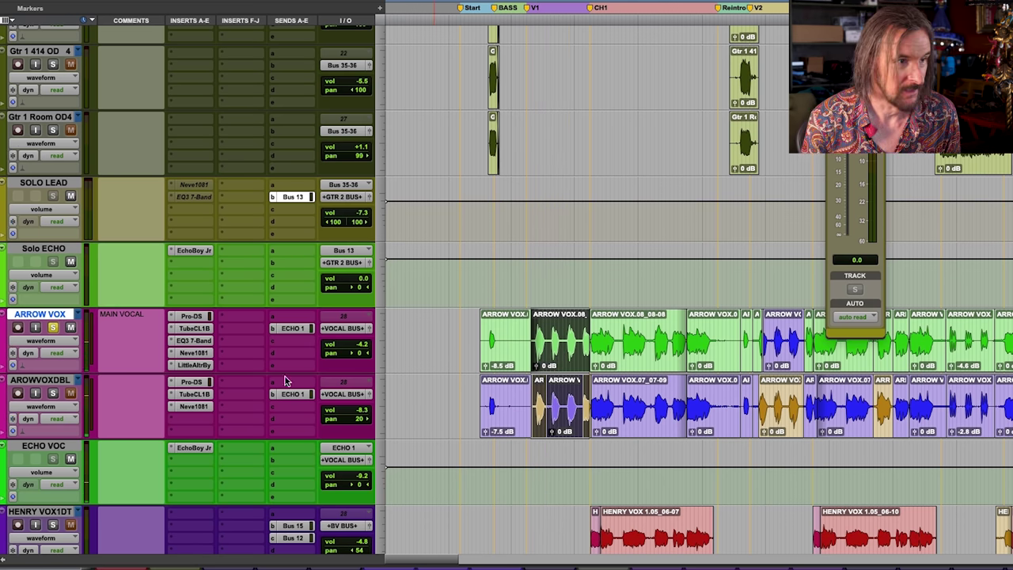
left_click(193, 364)
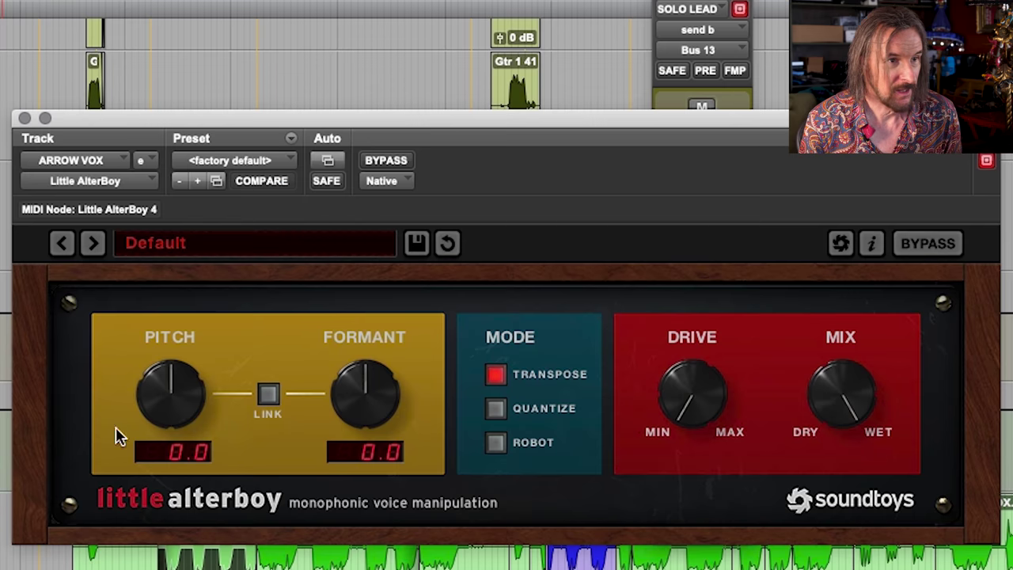
left_click_drag(179, 403, 177, 396)
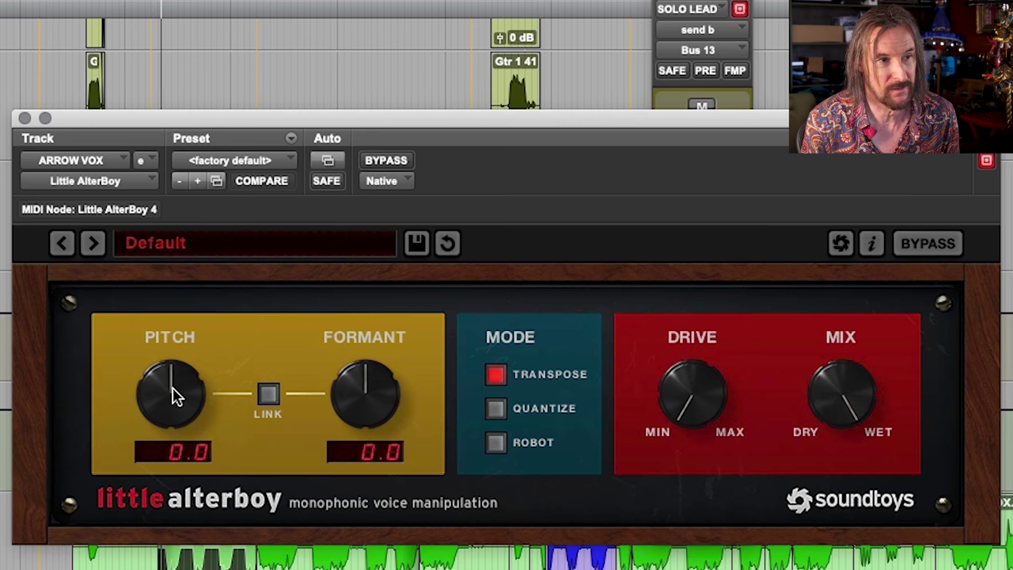
left_click_drag(174, 394, 153, 447)
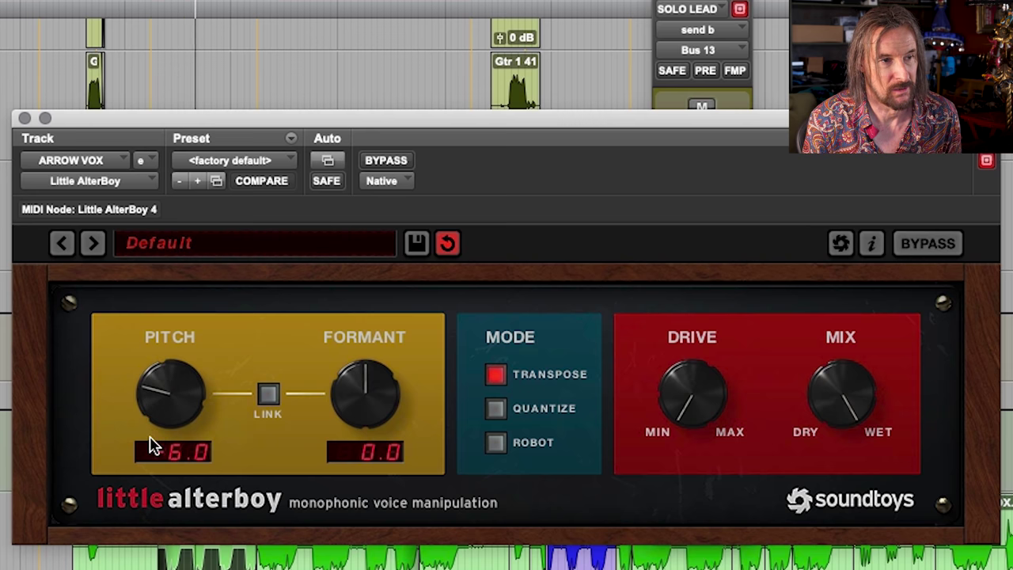
mouse_move(152, 441)
left_mouse_down()
mouse_move(154, 430)
mouse_move(152, 442)
left_mouse_up()
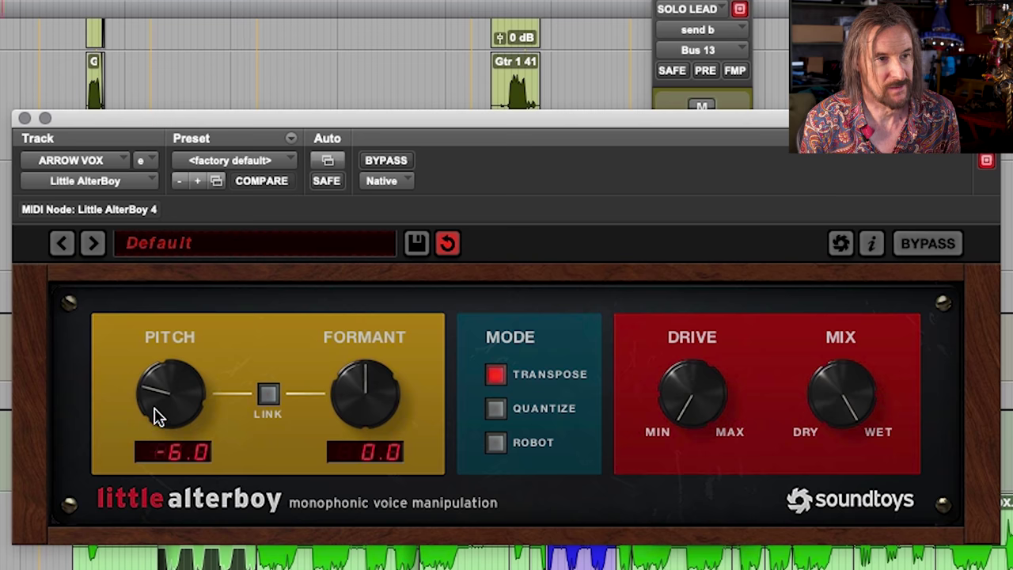
left_click_drag(156, 417, 185, 378)
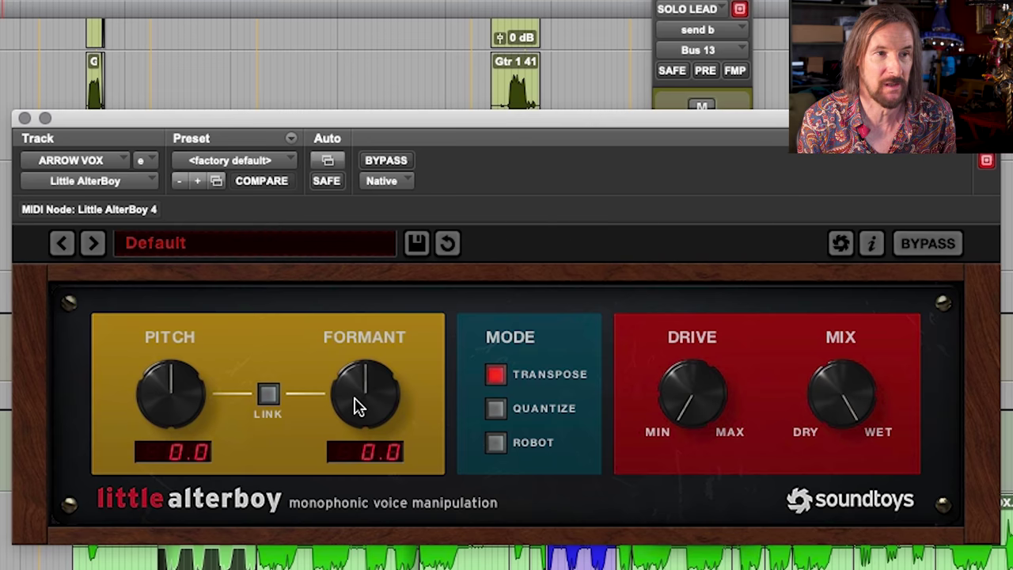
Step: Sweep ARROW VOX's Little AlterBoy formant between about 2.2 and -3.6, then reset it to 0.0
left_click_drag(356, 402, 348, 433)
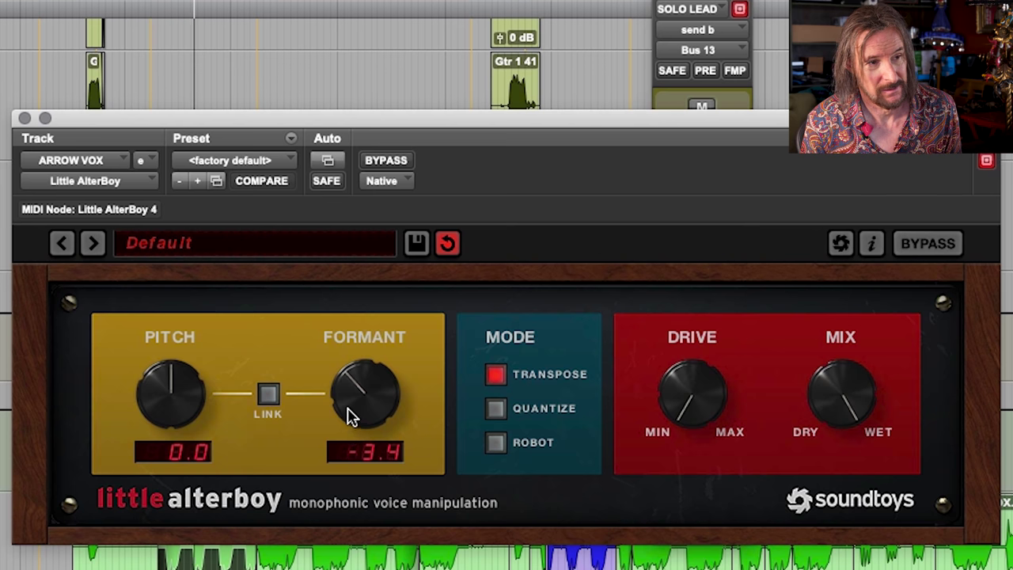
left_click_drag(353, 417, 373, 399)
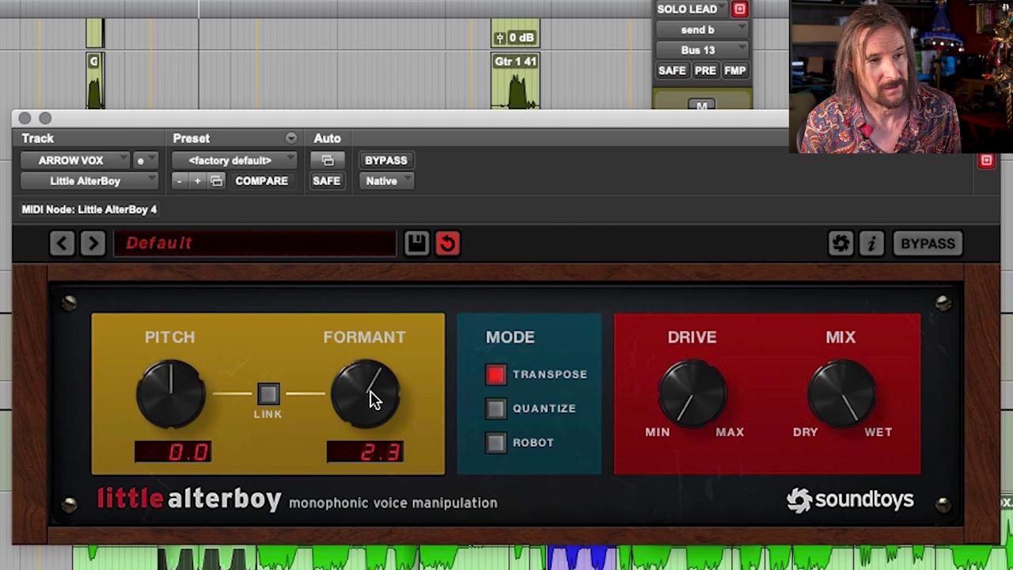
left_click_drag(373, 398, 374, 398)
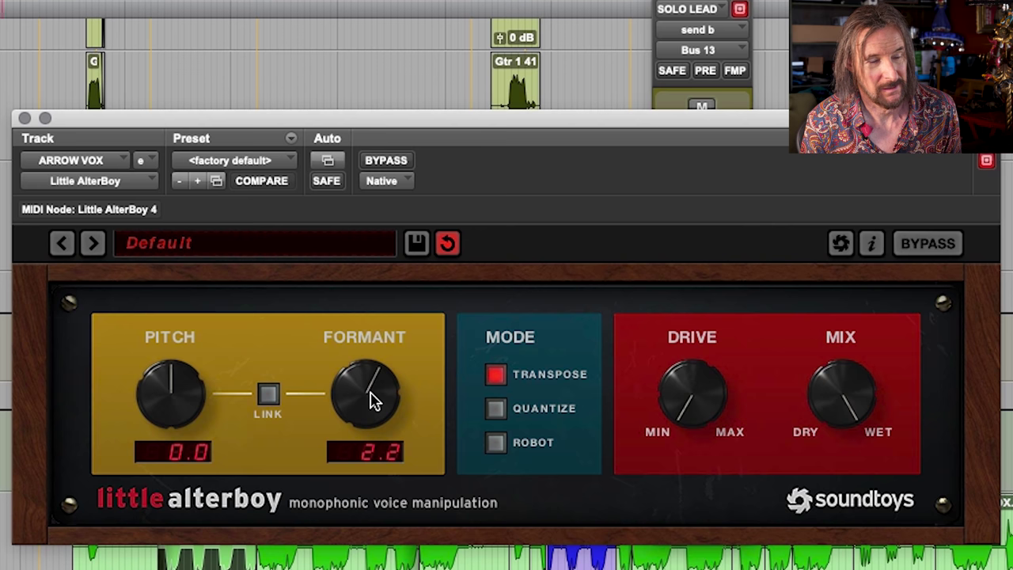
mouse_move(373, 400)
left_mouse_down()
mouse_move(348, 441)
mouse_move(343, 388)
mouse_move(368, 394)
mouse_move(364, 420)
mouse_move(376, 383)
left_mouse_up()
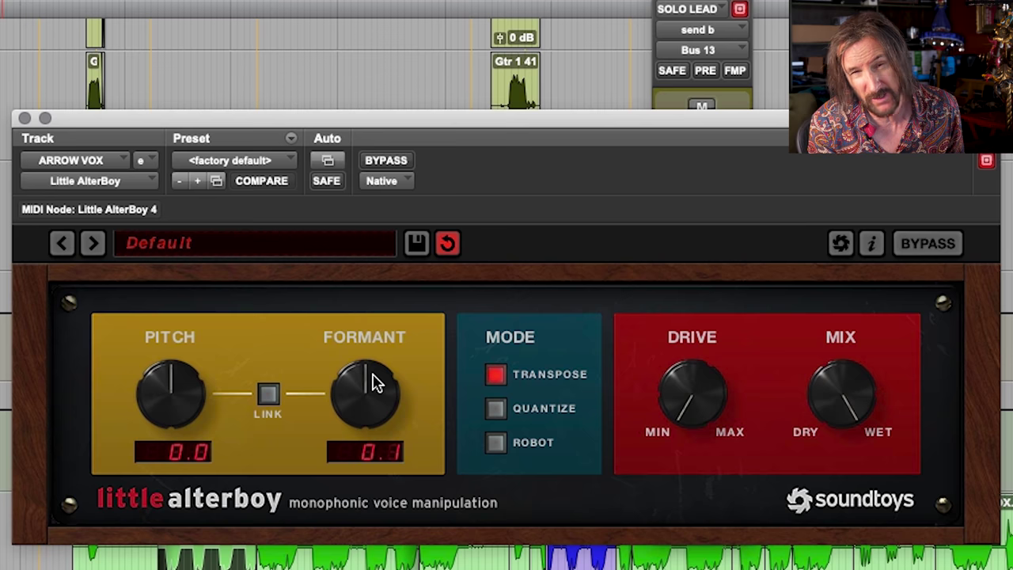
left_click_drag(376, 385, 377, 385)
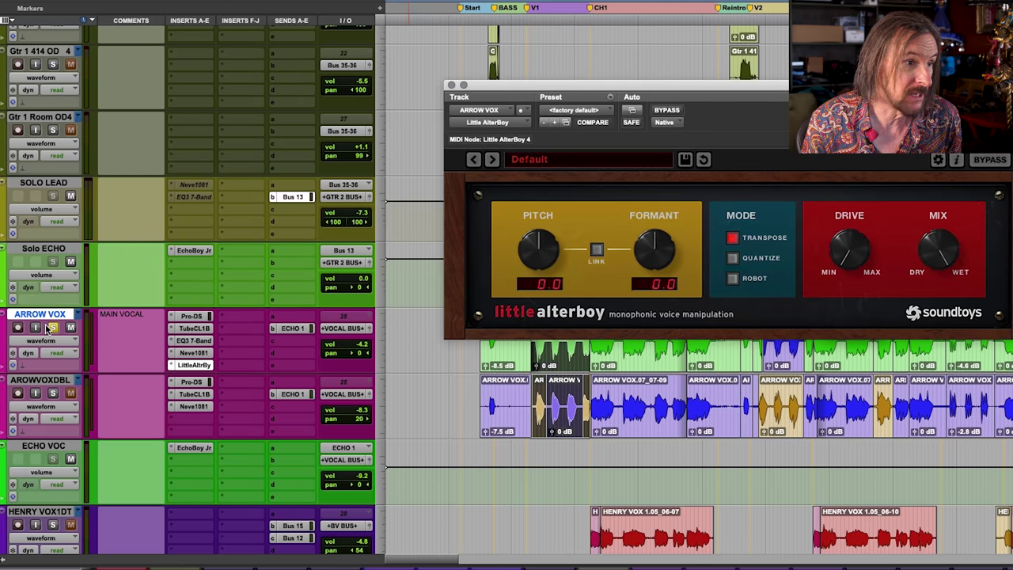
Step: Unsolo ARROW VOX, then play back the backing vocals from HENRY VOX 3 down to HEY FX
left_click(52, 327)
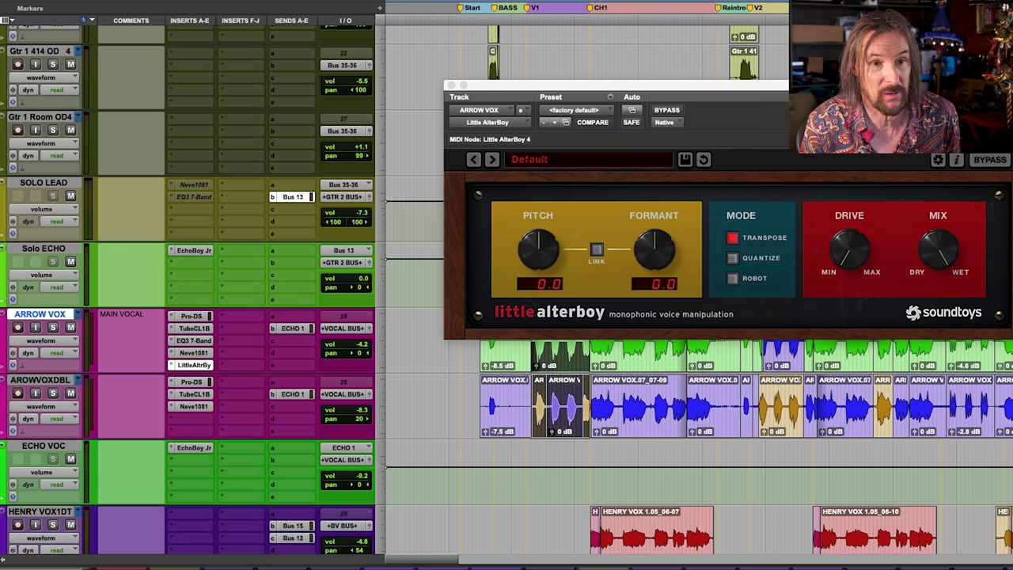
scroll(507, 293, "down", 10)
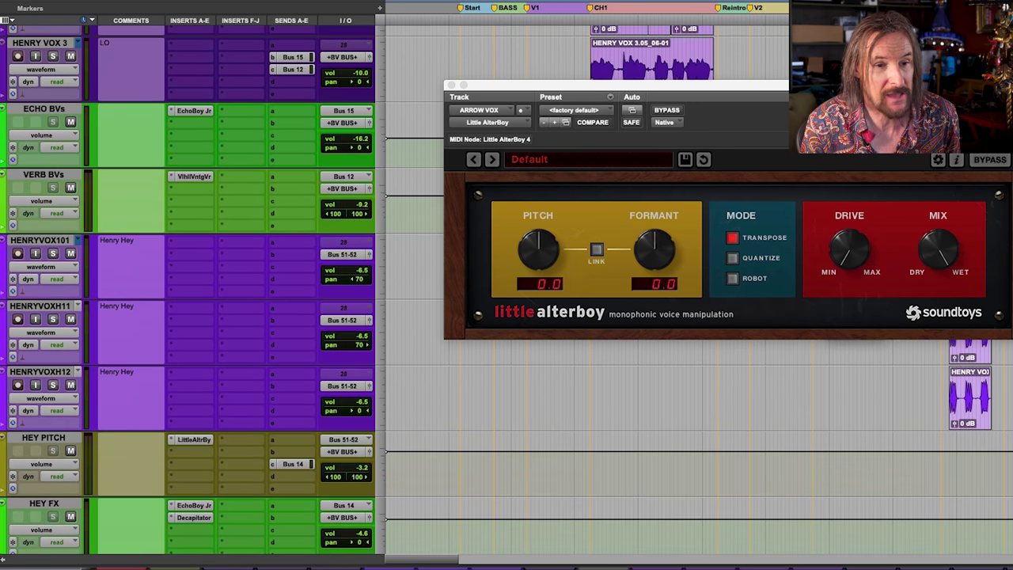
scroll(506, 293, "down", 1)
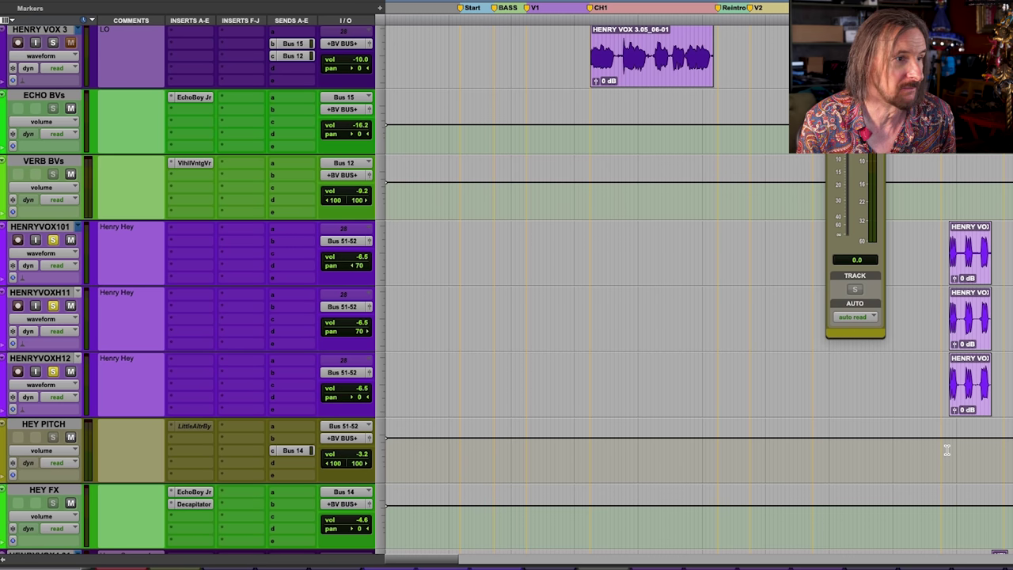
left_click(946, 449)
key("space")
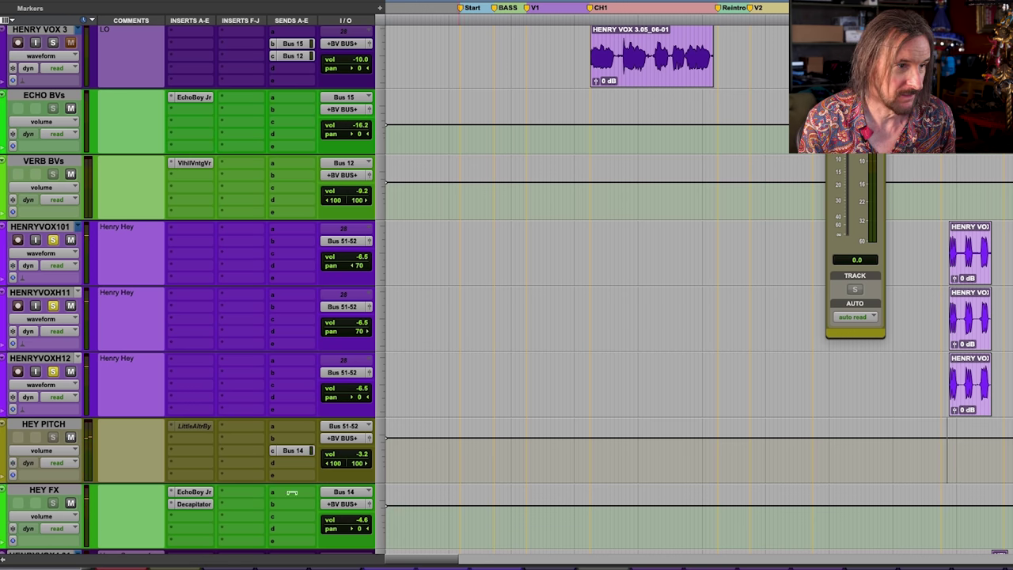
Step: Check HEY FX's EchoBoy Jr and Decapitator, then show HEY PITCH's Little AlterBoy (Pitch -12.0, Formant -4.4)
left_click(193, 492)
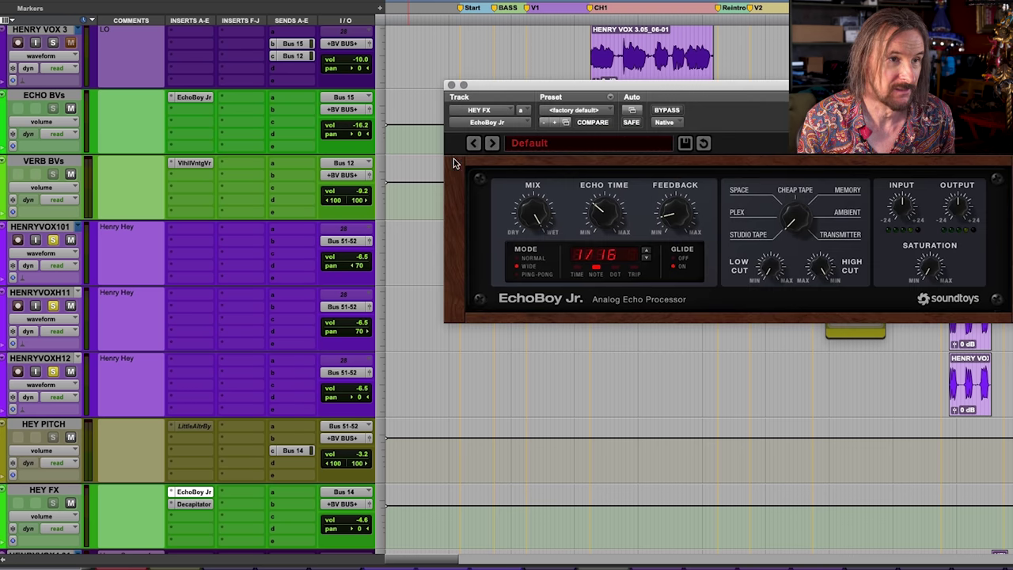
left_click(451, 85)
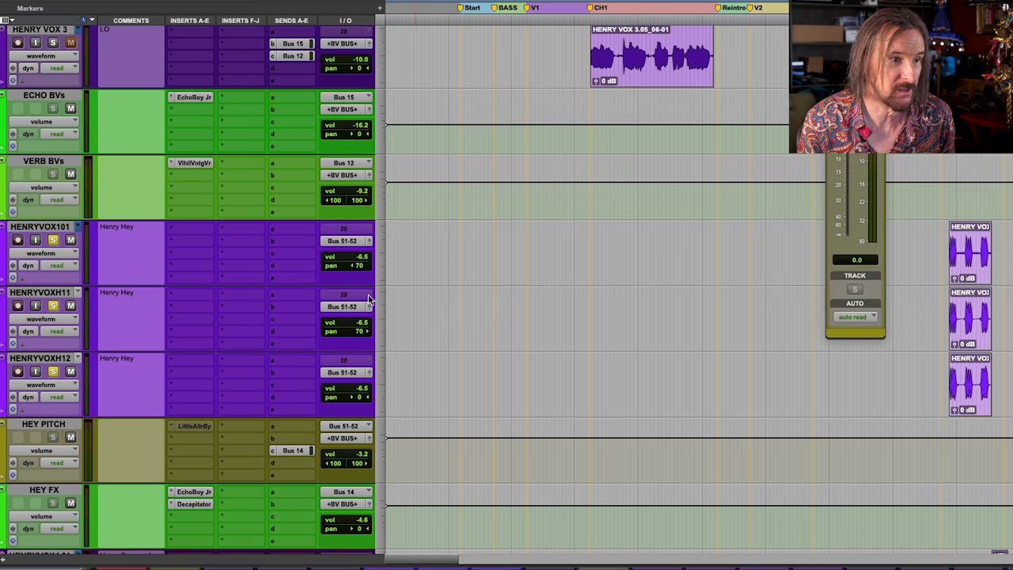
left_click(193, 505)
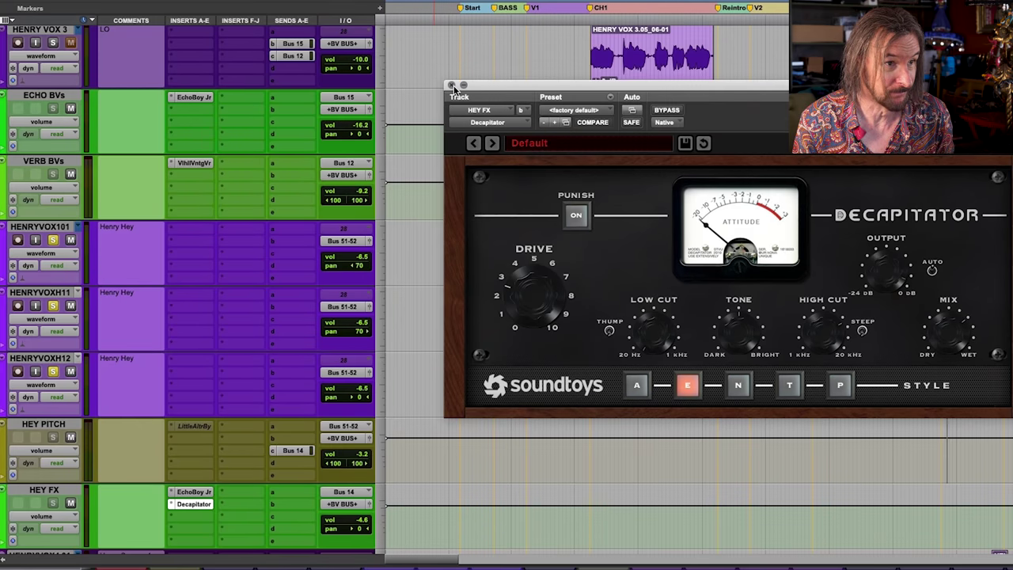
left_click(451, 85)
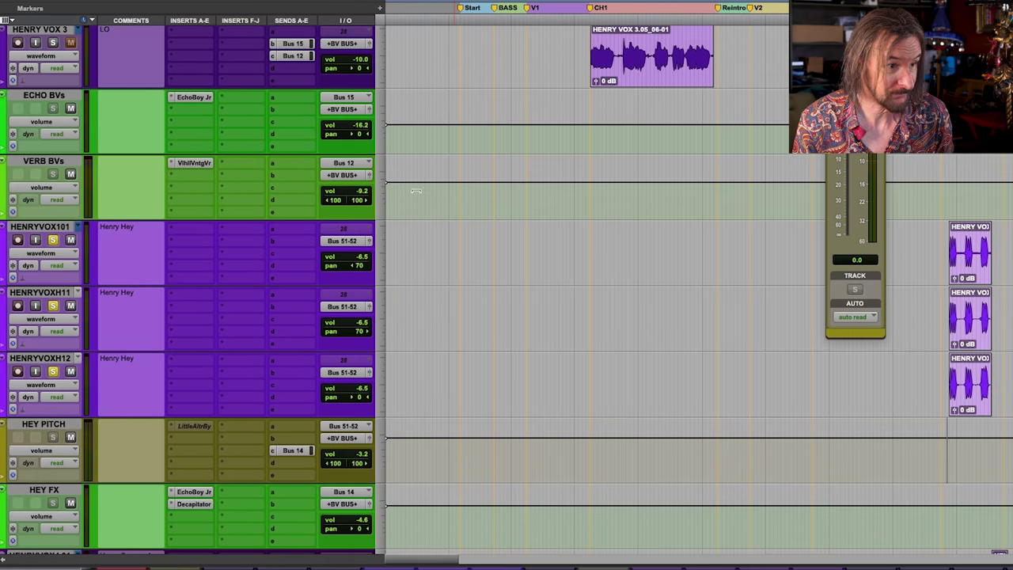
left_click(191, 426)
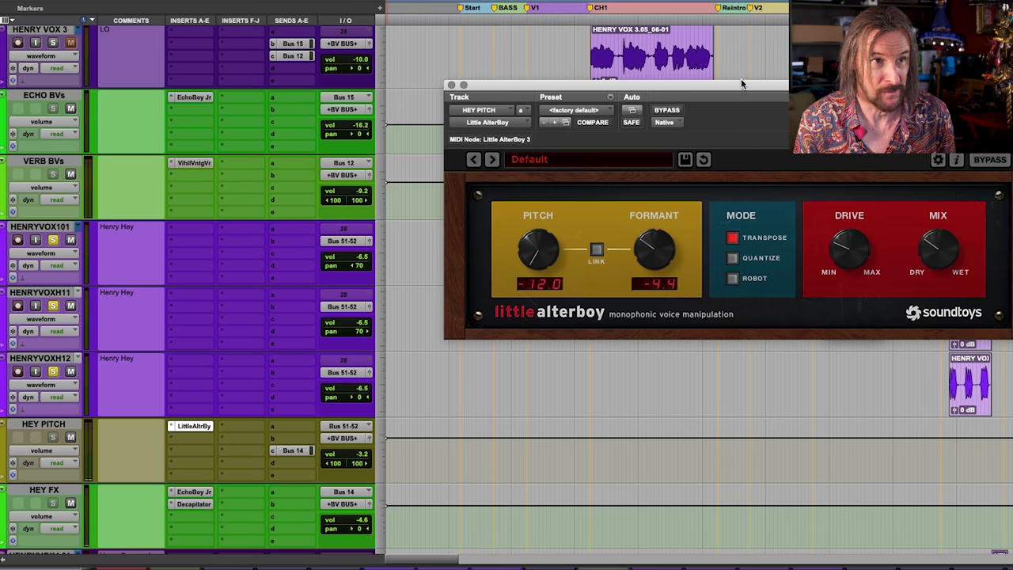
Step: Raise the Little AlterBoy window and sweep Mix from dry to wet, settling at 12 o'clock
left_click_drag(741, 82, 746, 17)
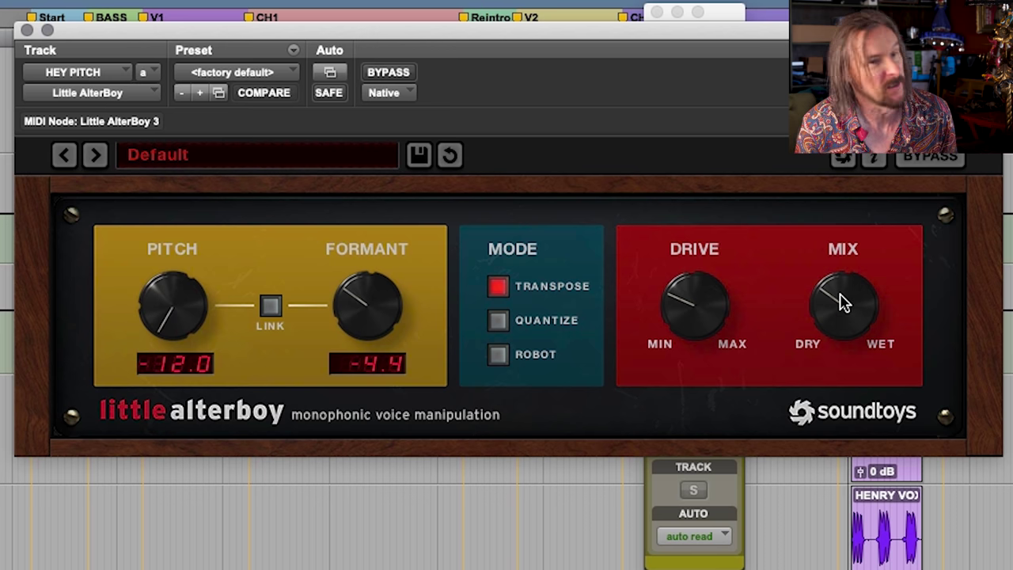
left_click_drag(843, 302, 813, 389)
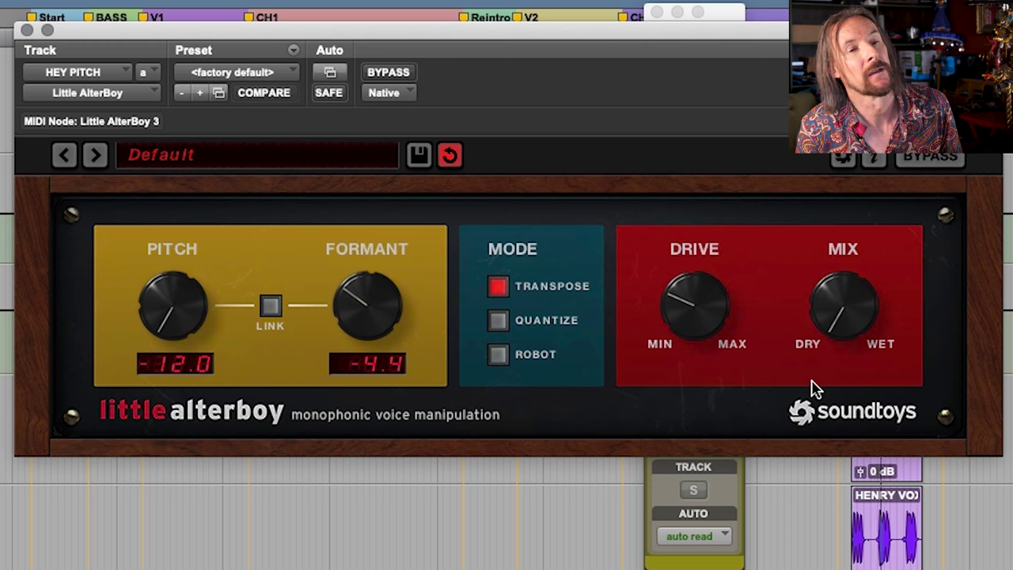
left_click_drag(815, 388, 898, 217)
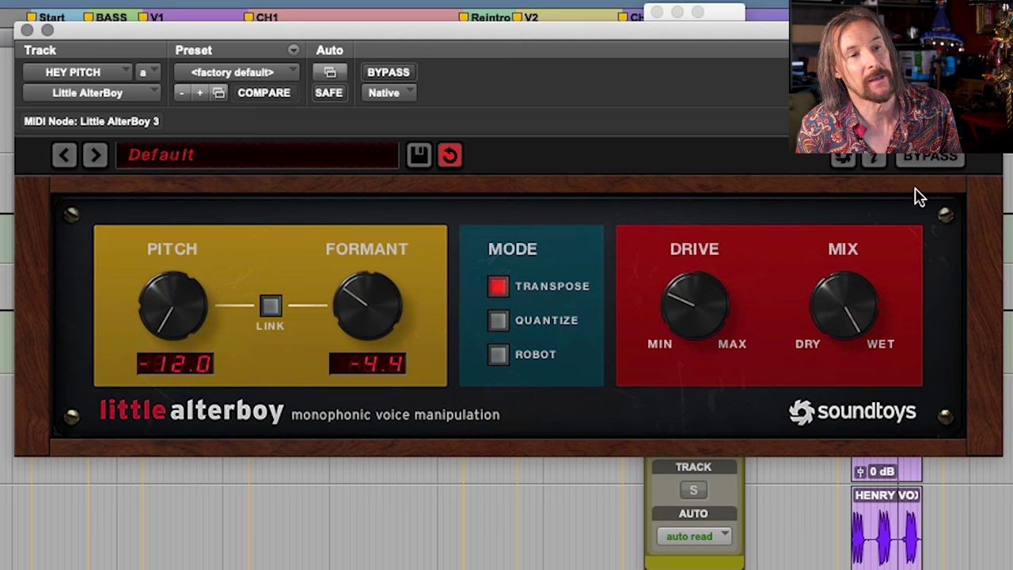
left_click_drag(917, 197, 895, 237)
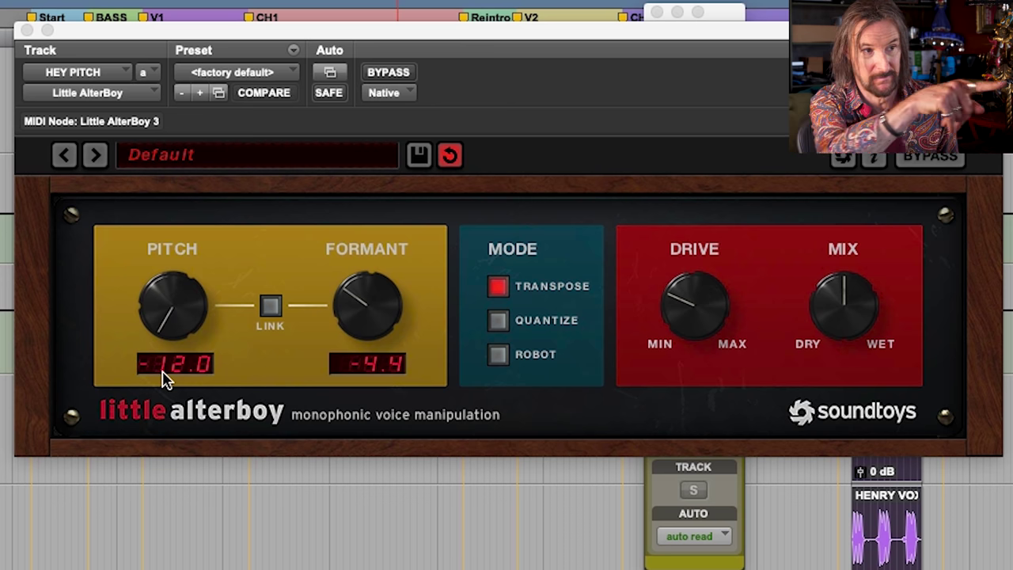
Step: A/B the pitch at 0.0, -12.0 and near -8, ending at -12.0 with Mix slightly dry
left_click(165, 293)
left_click(165, 294, "alt")
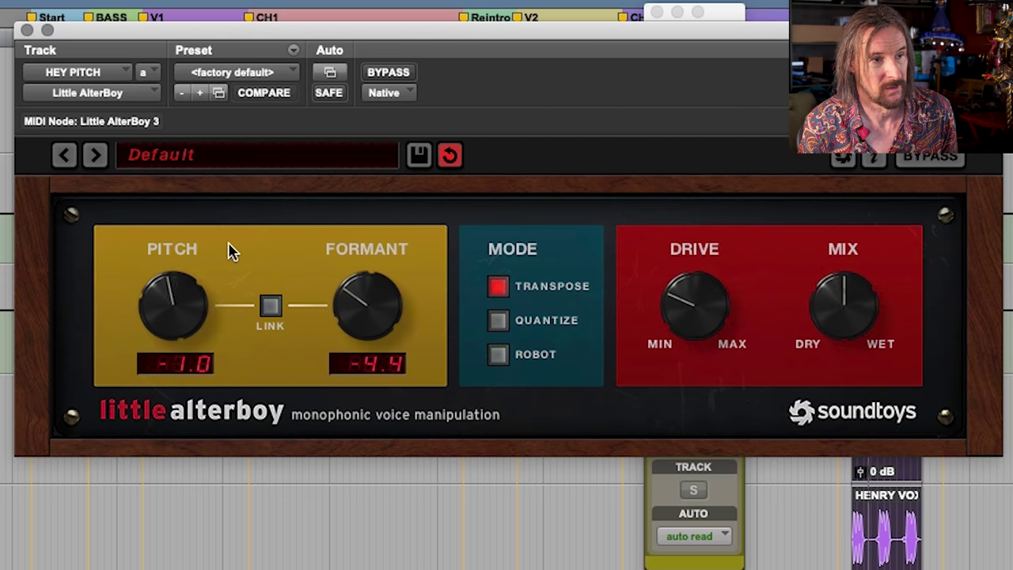
left_click_drag(171, 304, 181, 344)
left_click(842, 305, "alt")
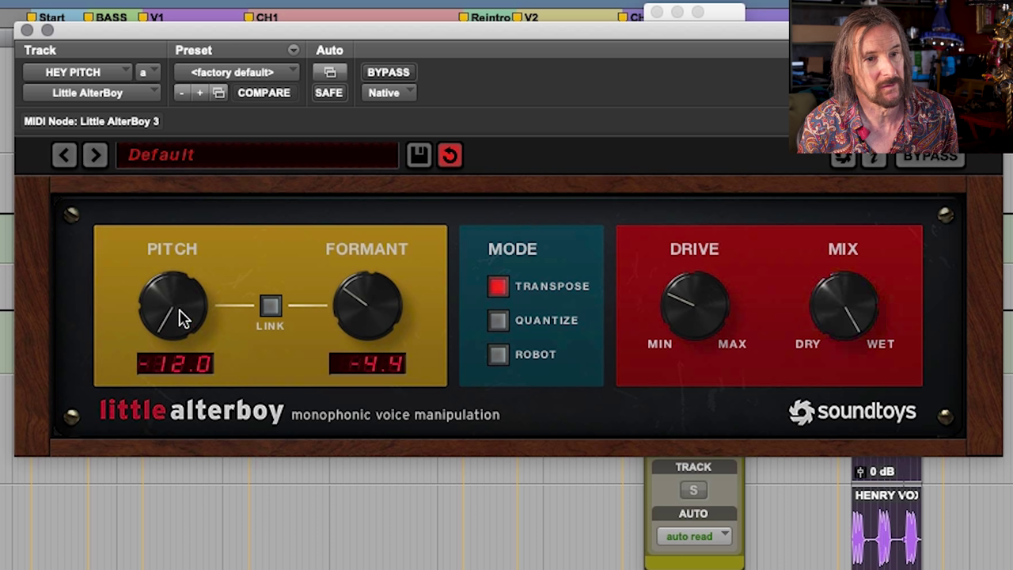
left_click_drag(181, 317, 198, 361)
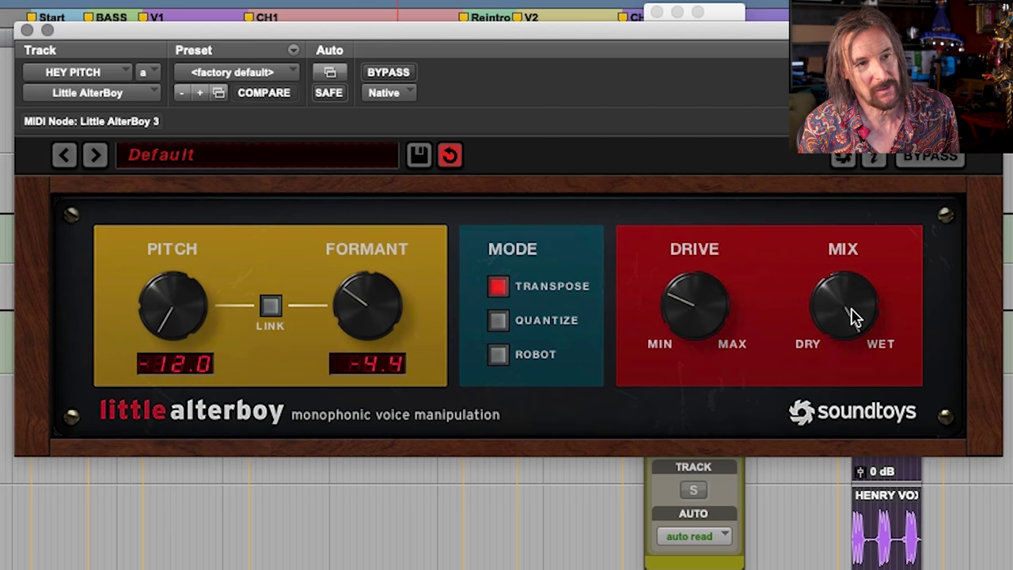
left_click_drag(853, 316, 846, 337)
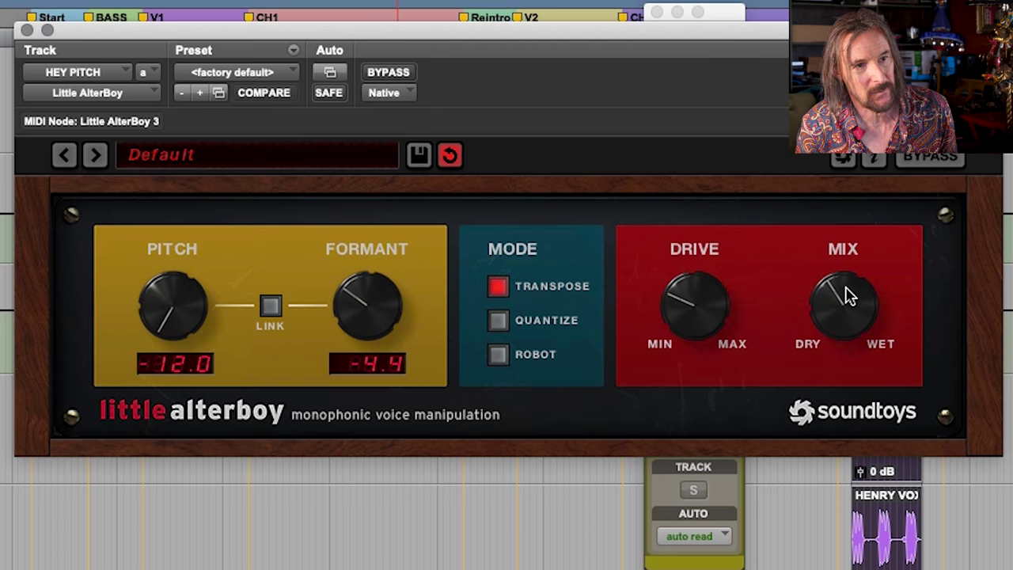
Step: Sweep Formant up to 9.4 and back to -4.0 while moving Mix between halfway and wet
left_click_drag(843, 289, 844, 245)
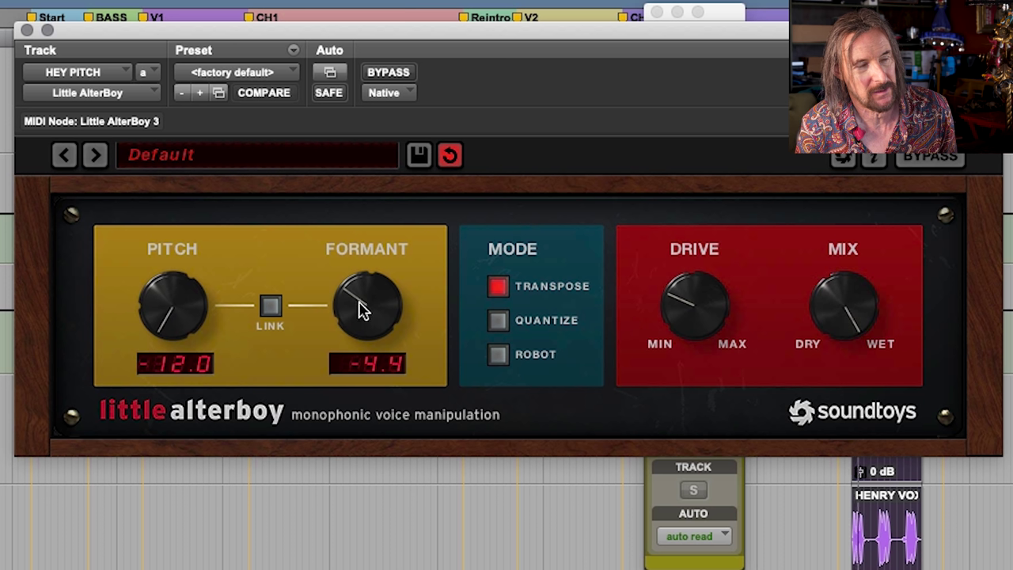
left_click_drag(356, 308, 369, 327)
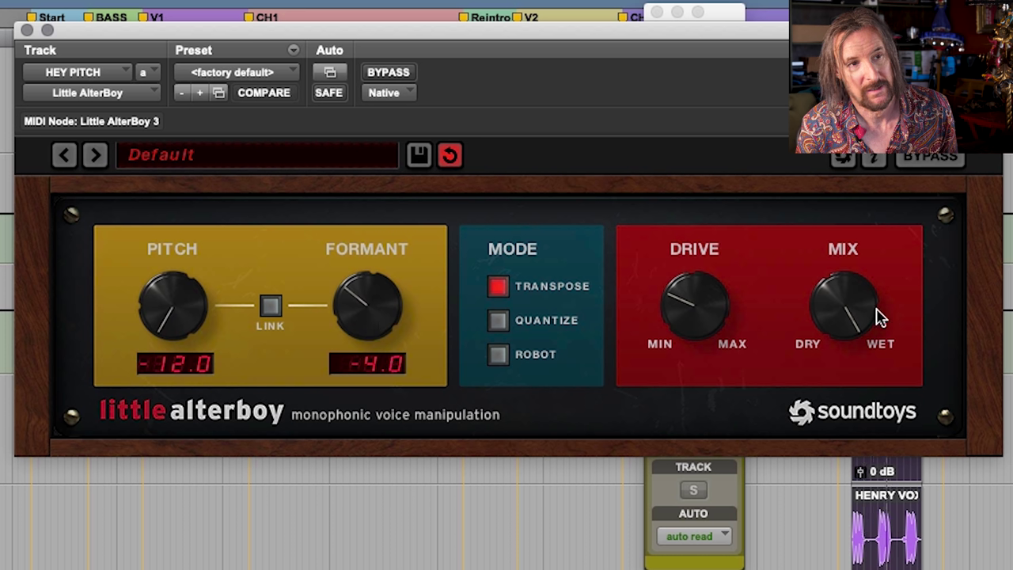
left_click_drag(865, 317, 828, 422)
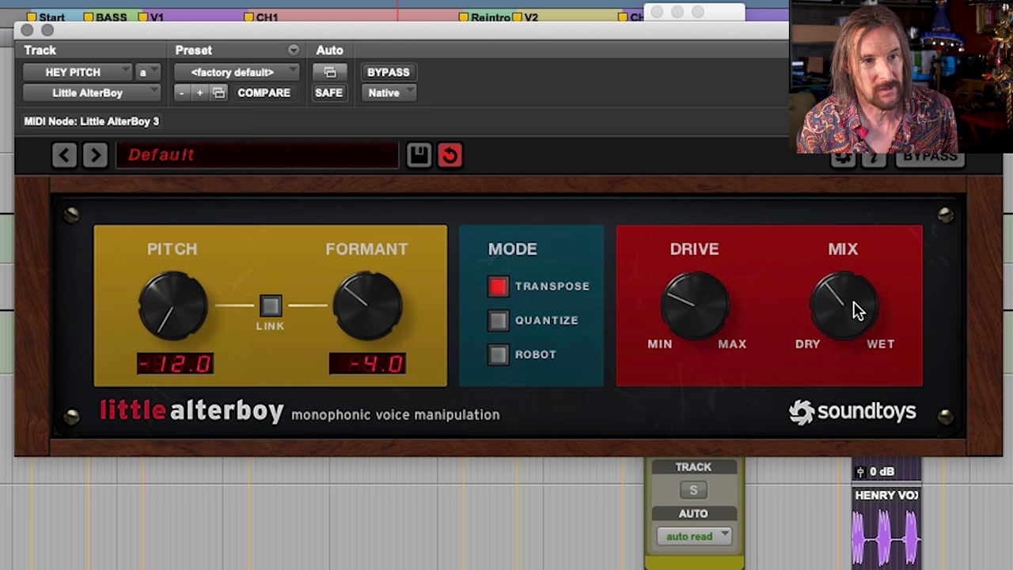
left_click_drag(853, 301, 853, 237)
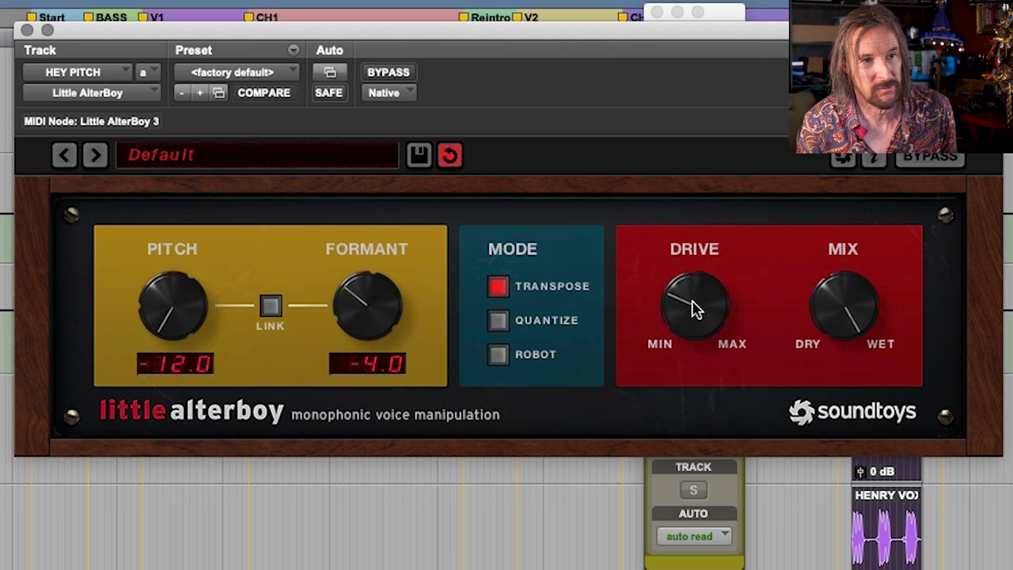
Step: Add a little Drive to the HEY PITCH AlterBoy and ease Mix back toward dry
left_click_drag(693, 308, 791, 233)
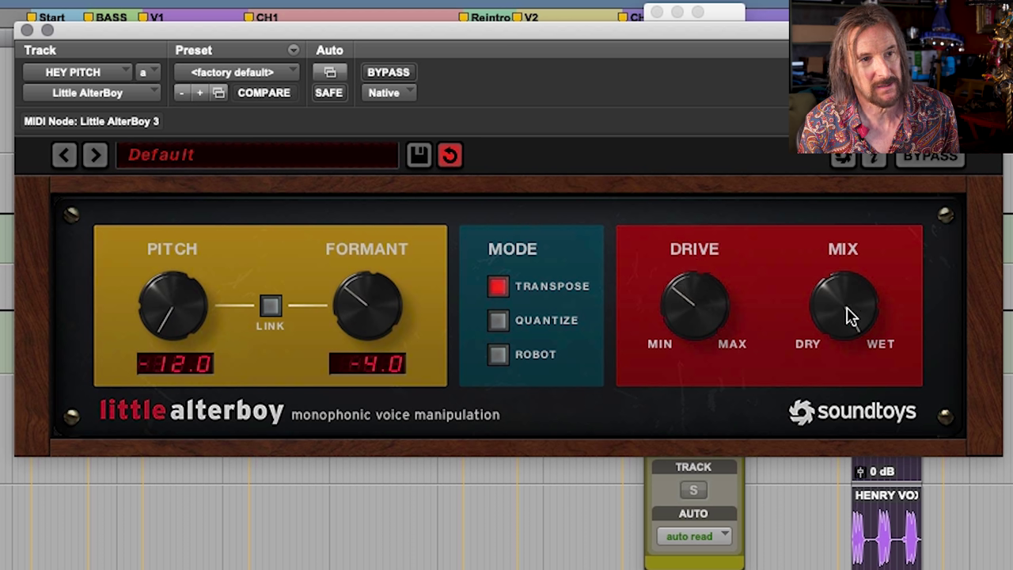
left_click_drag(851, 315, 852, 471)
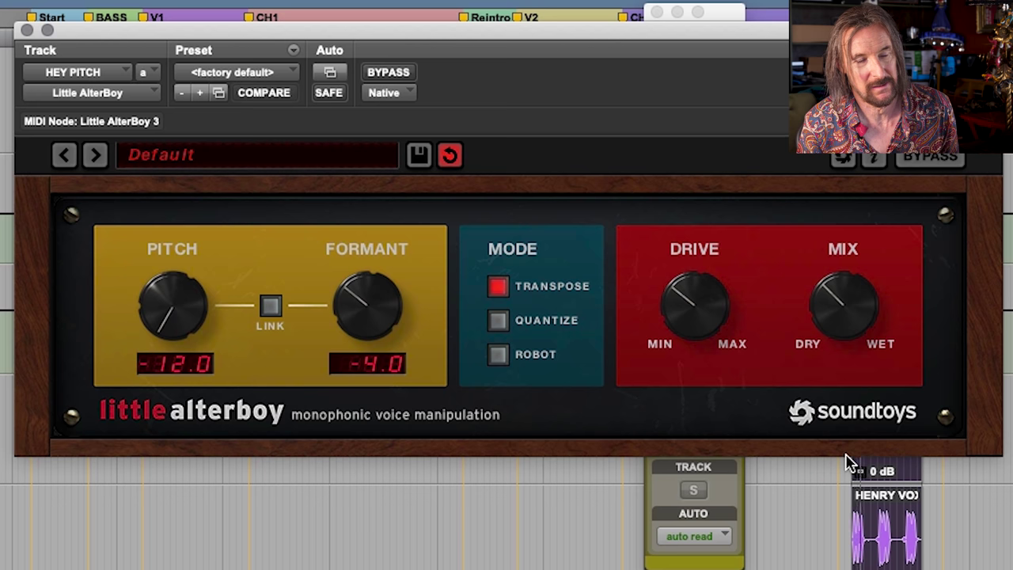
left_click_drag(846, 319, 849, 307)
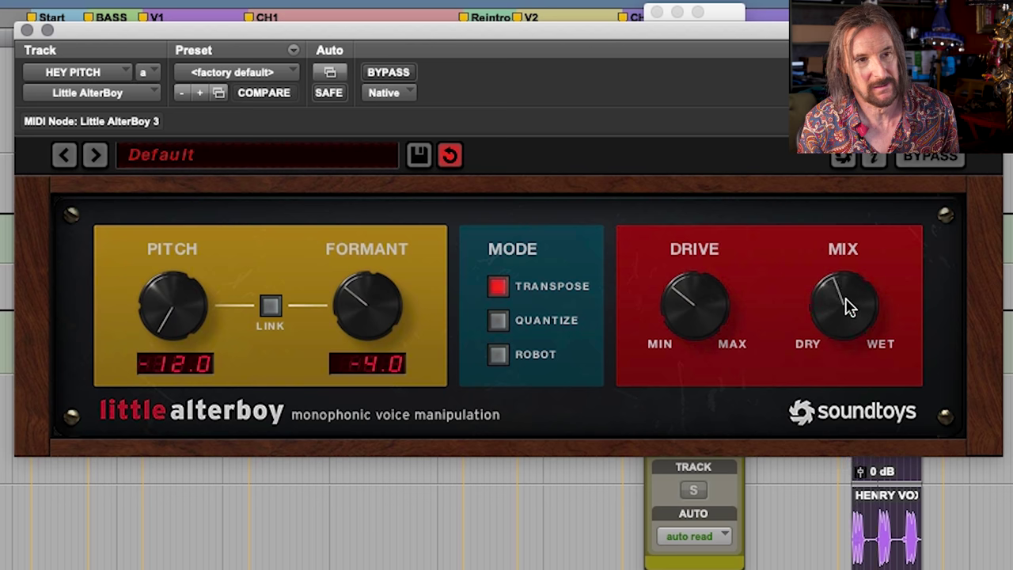